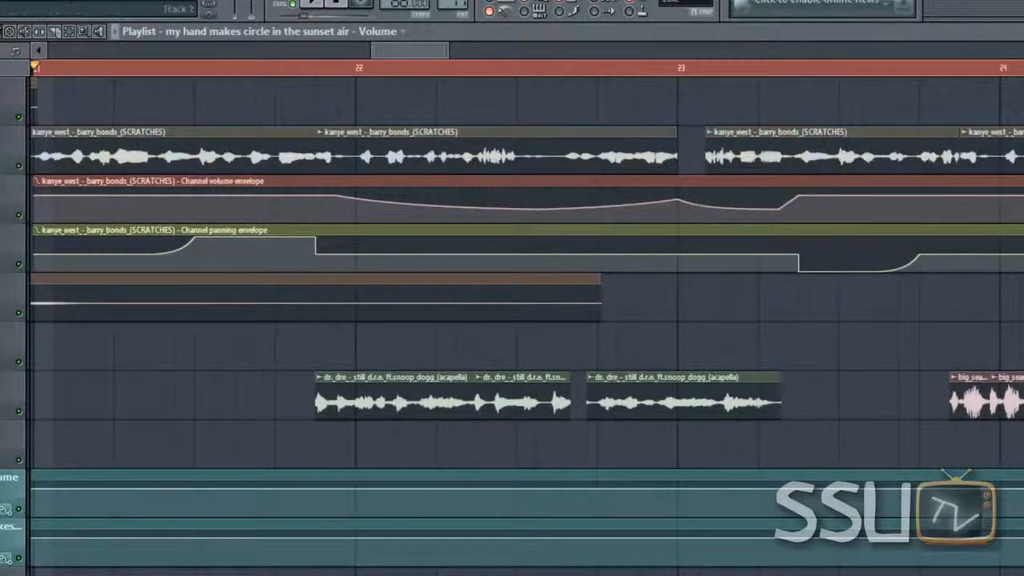
Examine the scratched kanye_west_-_barry_bonds clips and their volume and panning envelopes in bars 21 to 29, and play back the section.
scroll(663, 276, down, 3)
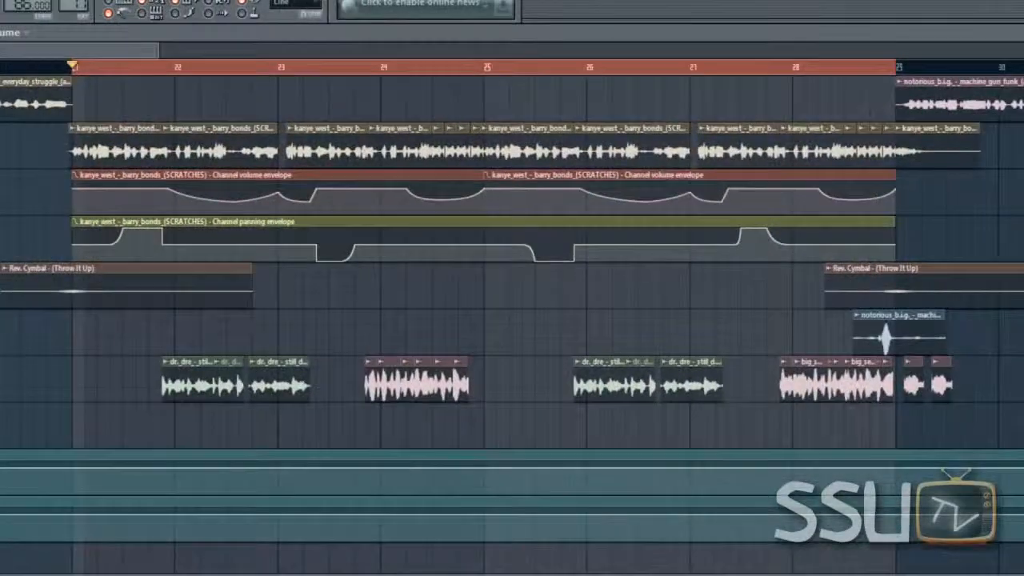
scroll(178, 197, up, 2)
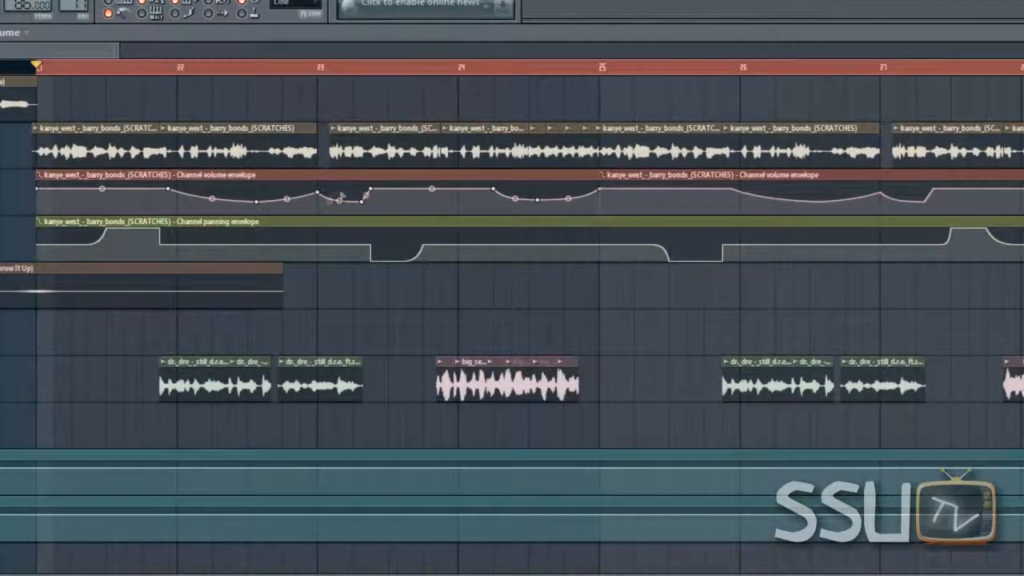
click(371, 3)
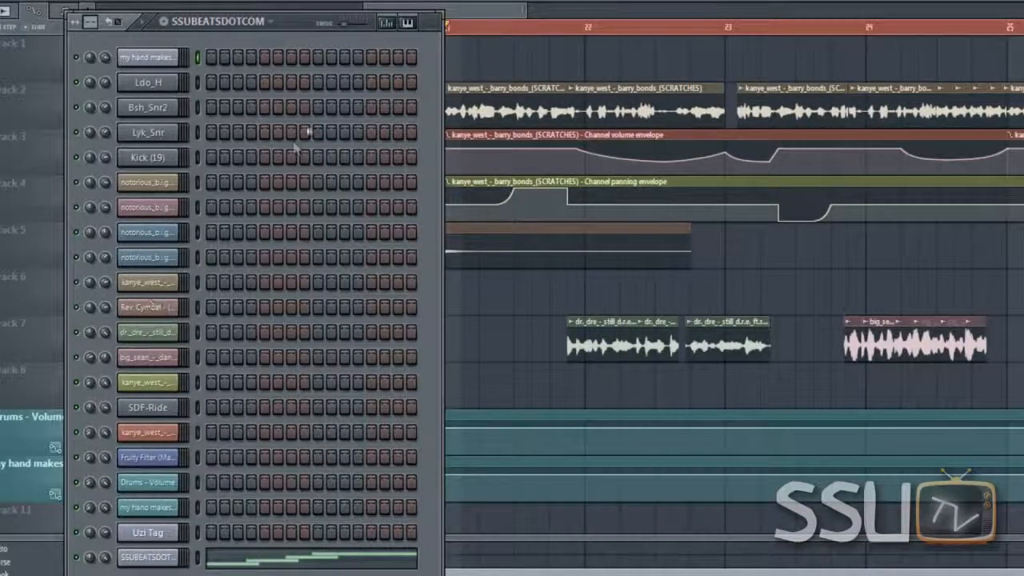
right_click(779, 281)
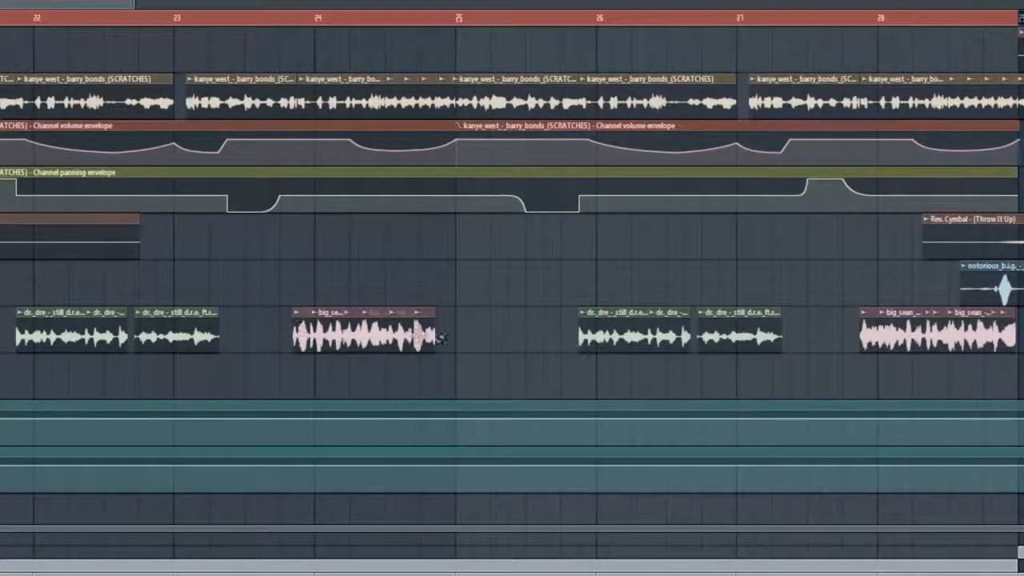
scroll(419, 318, up, 5)
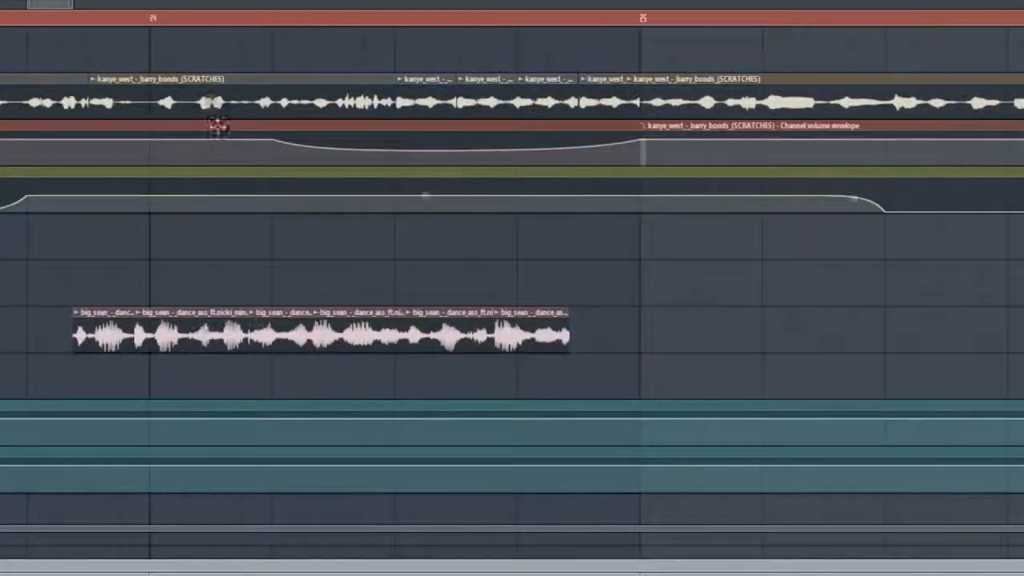
scroll(352, 256, down, 5)
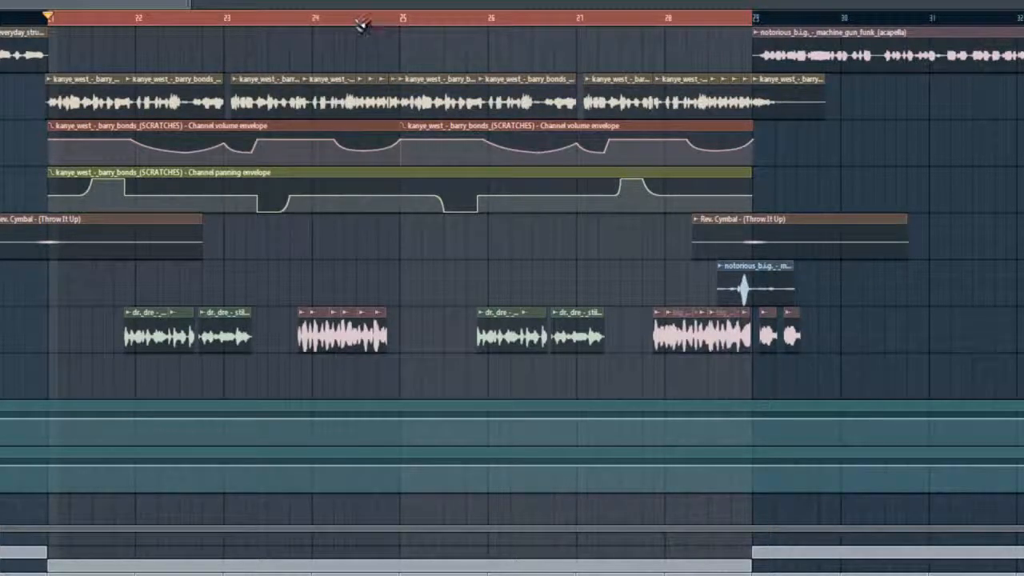
key(space)
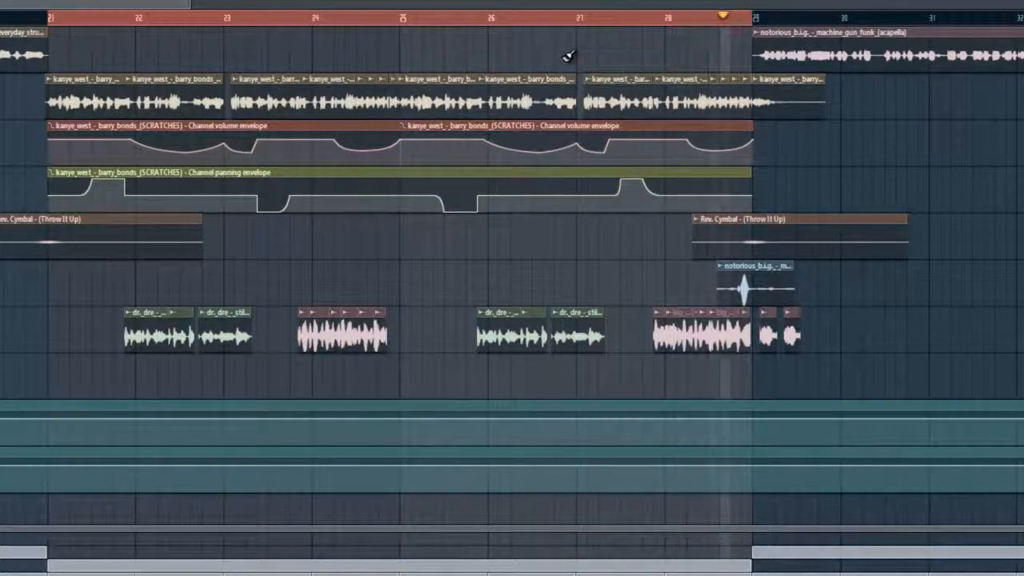
key(space)
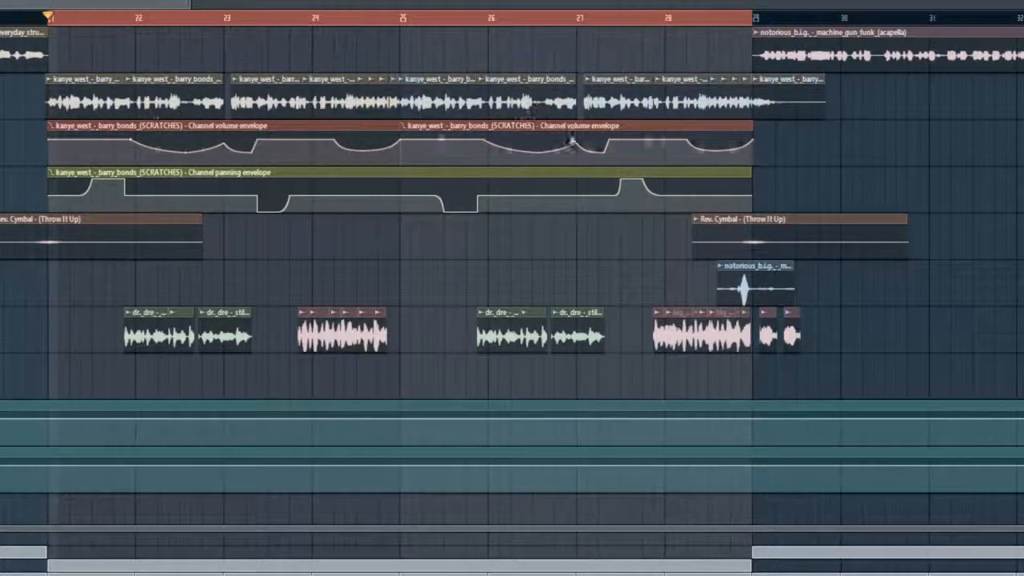
Inspect the vocal clips around bar 25 and where the scratched hook repeats across the rest of the playlist.
scroll(365, 120, up, 5)
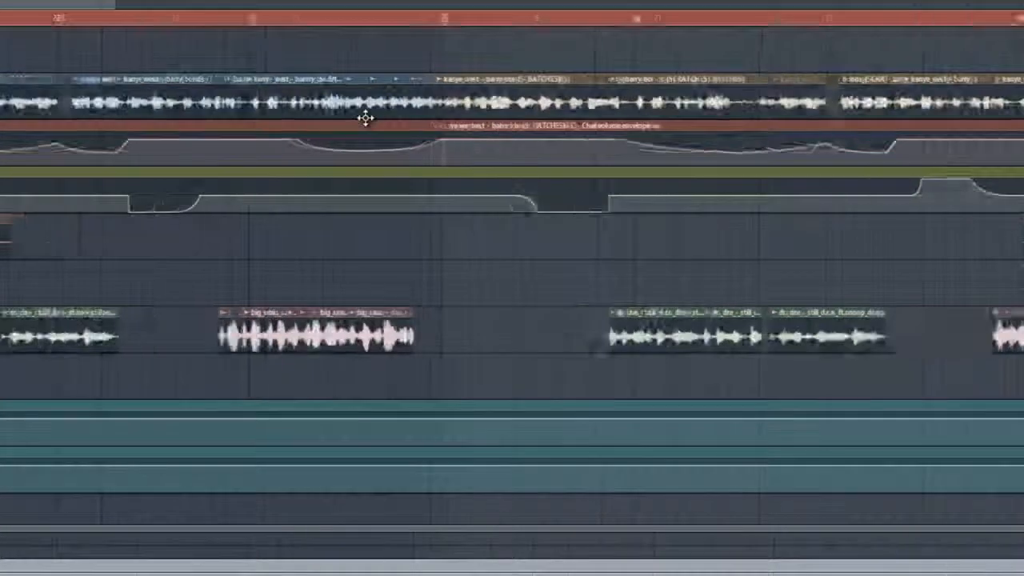
scroll(512, 232, up, 3)
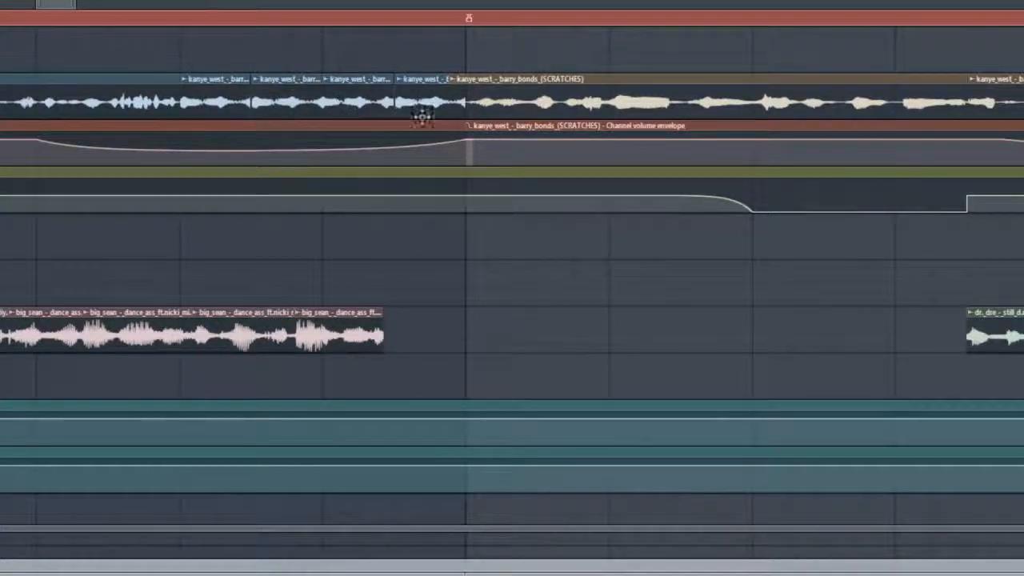
scroll(418, 167, down, 8)
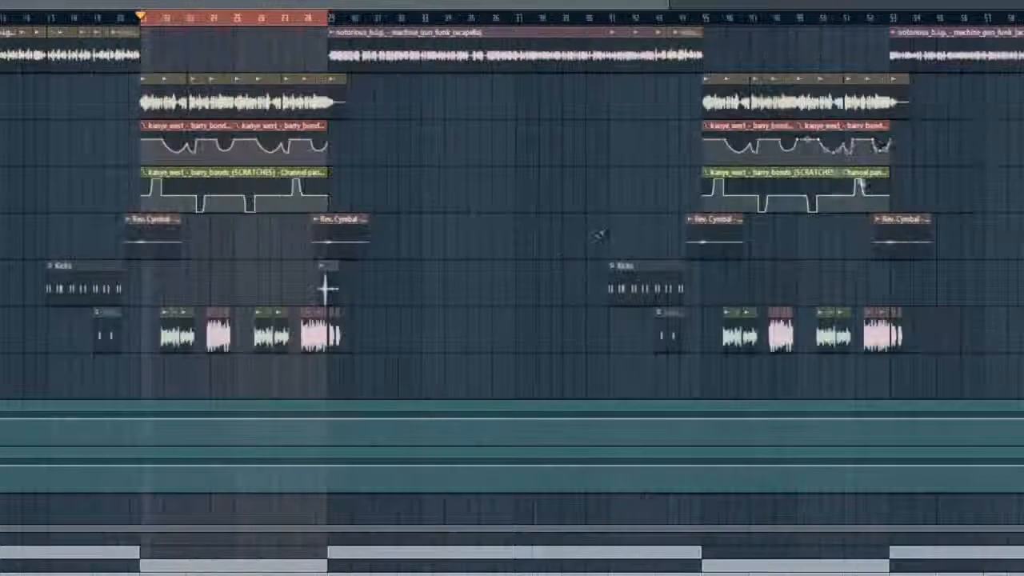
drag(976, 173, 30, 201)
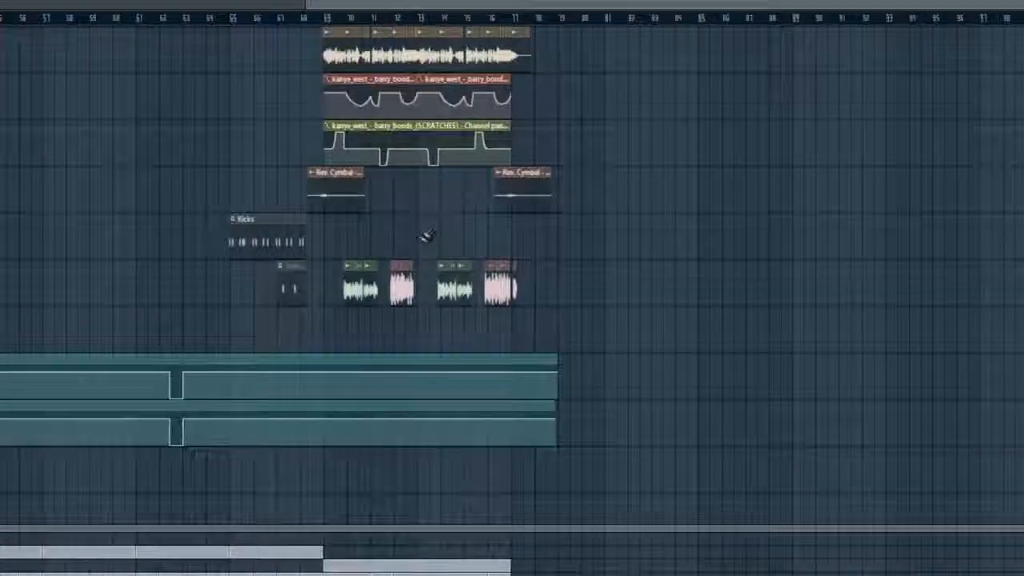
scroll(432, 235, up, 1)
scroll(82, 177, down, 2)
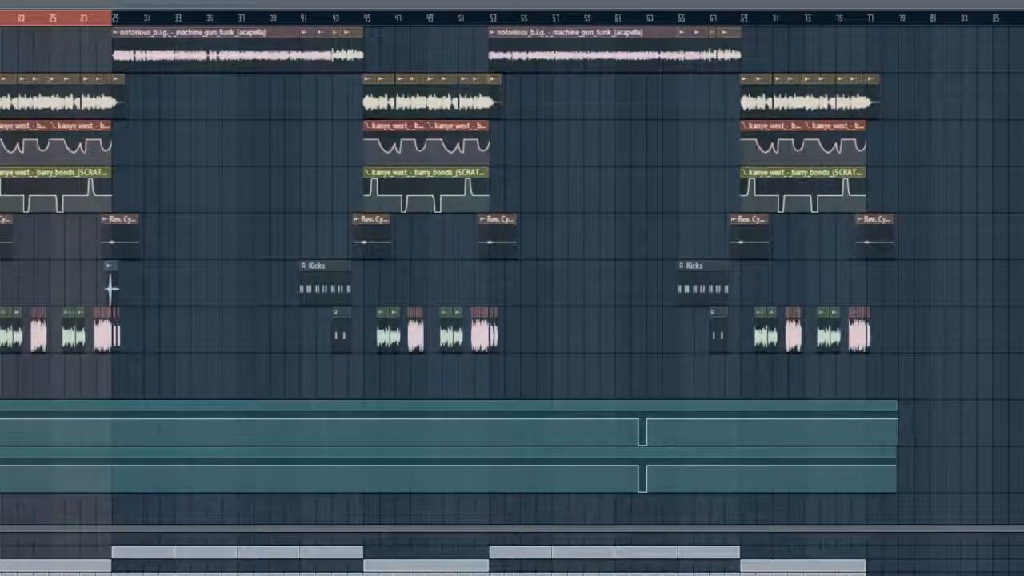
Start a new empty project without saving the changes to Machine Gun Funk, and show the file browser.
key(F6)
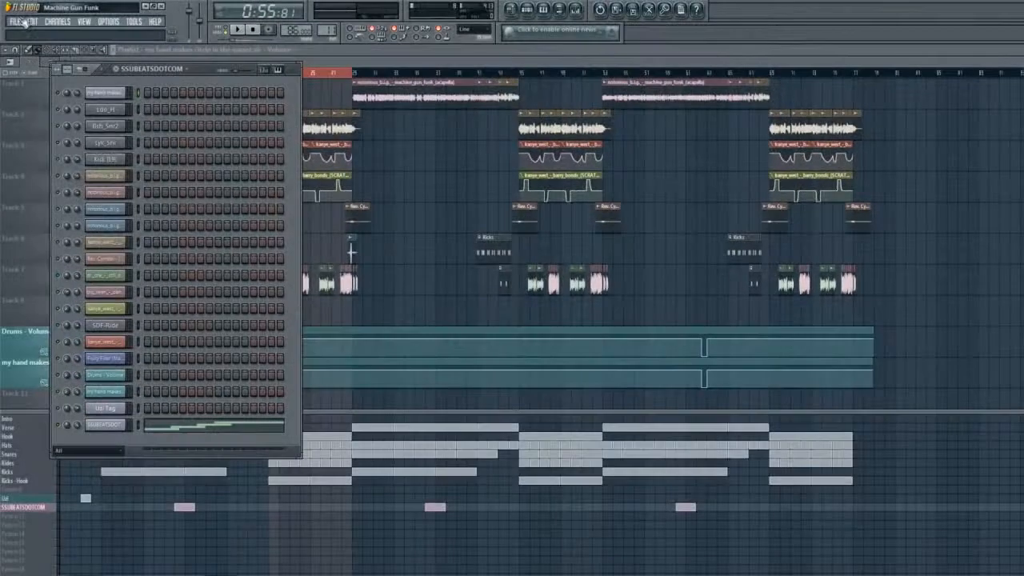
click(15, 22)
click(19, 33)
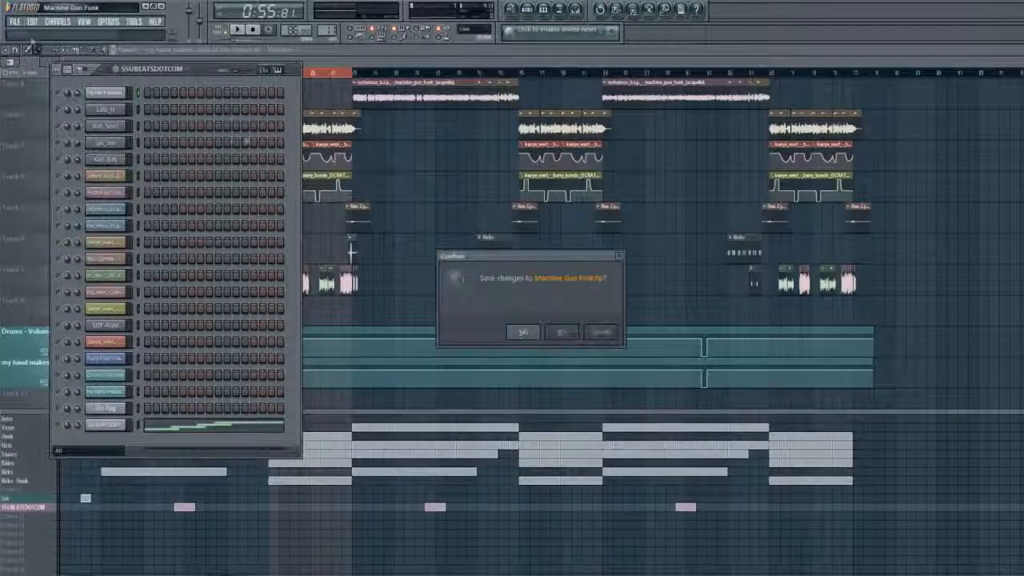
click(560, 332)
click(558, 9)
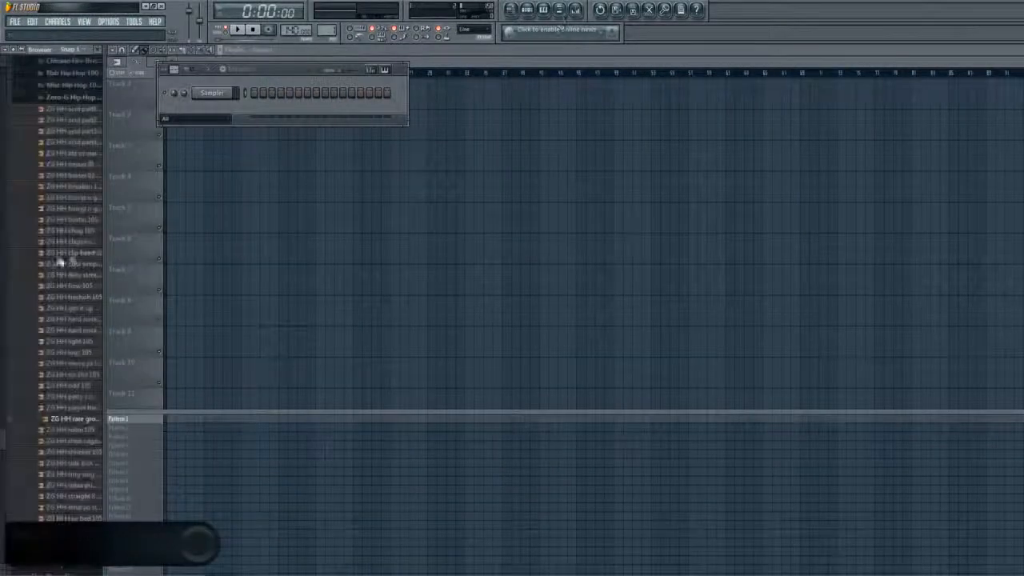
Collapse the open sample folders in the browser and expand the Acapellas folder under Personal Sounds.
click(90, 99)
scroll(84, 160, up, 7)
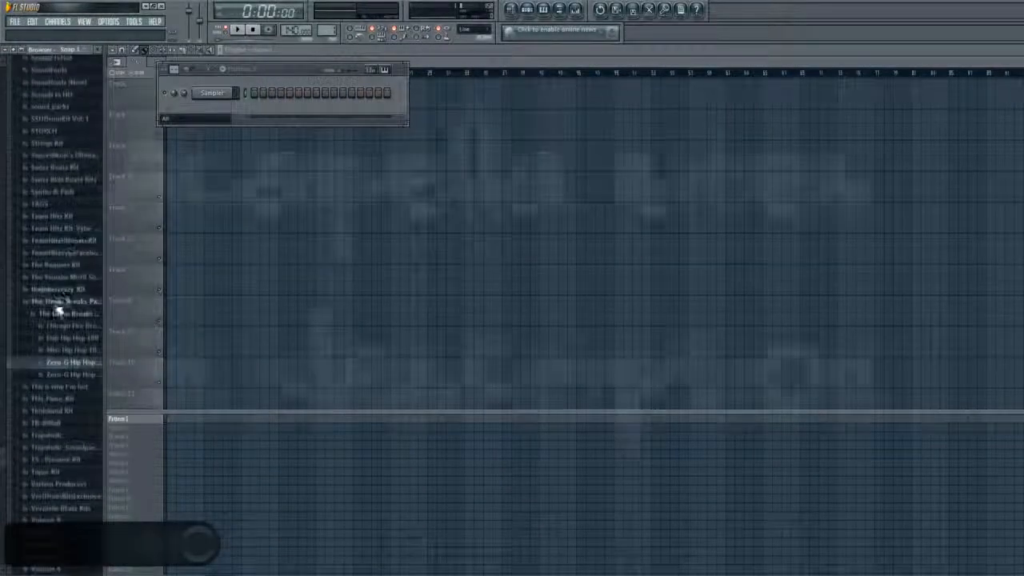
click(56, 308)
drag(3, 485, 10, 131)
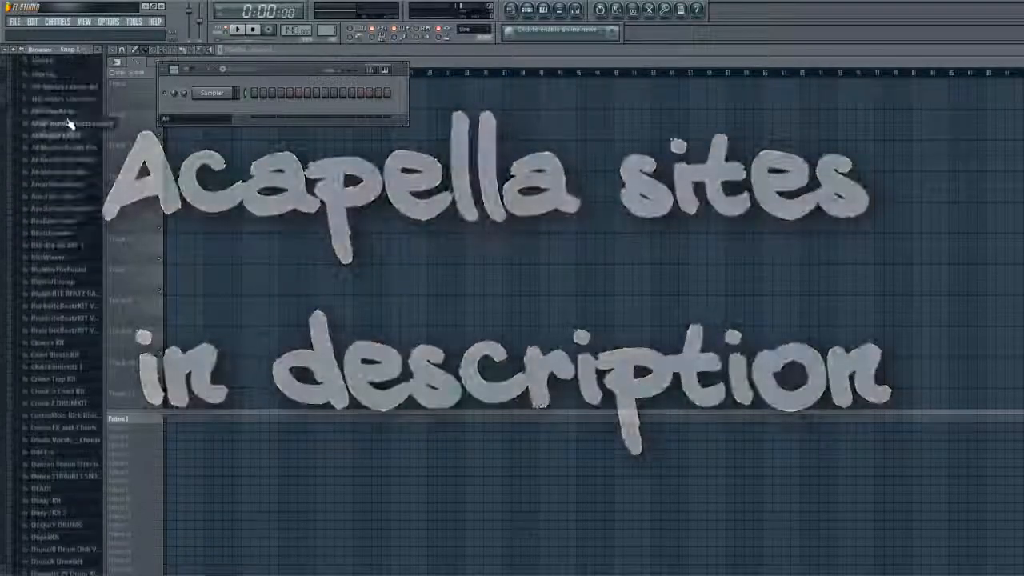
click(69, 128)
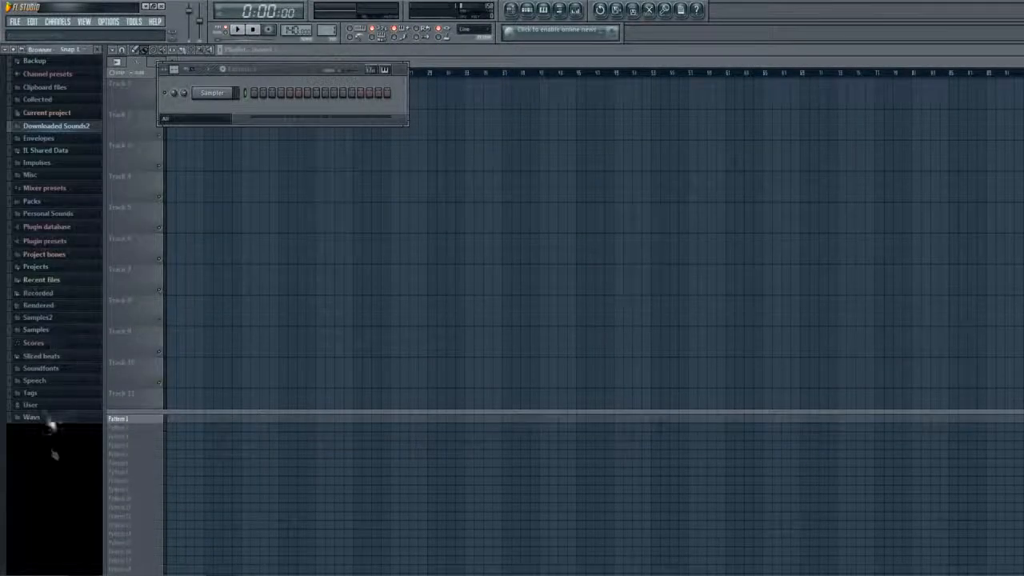
click(68, 214)
click(71, 226)
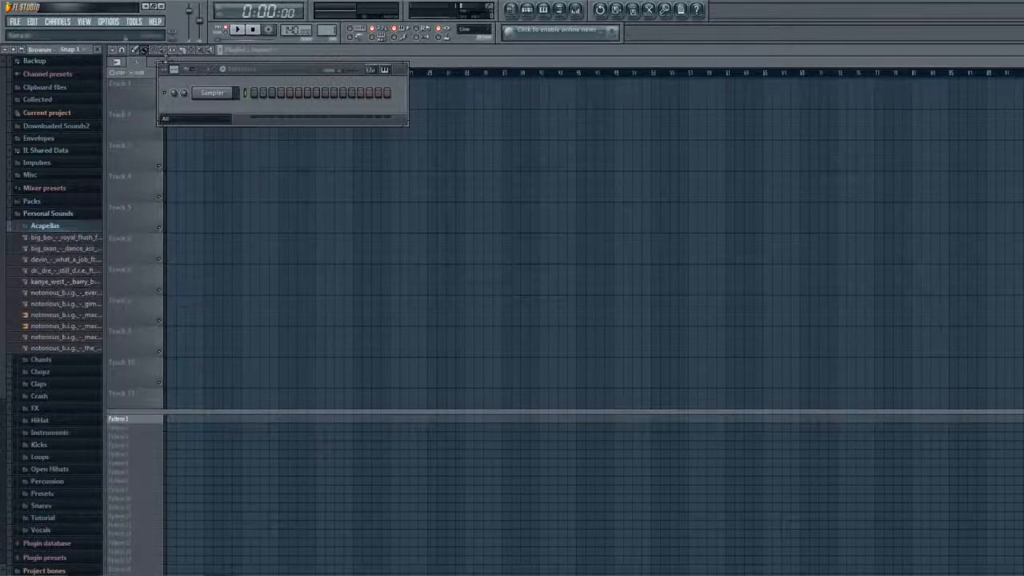
Add a Slicex channel and load the kanye_west_-_barry_bonds dirty acapella into its deck A.
click(57, 22)
mouse_move(56, 31)
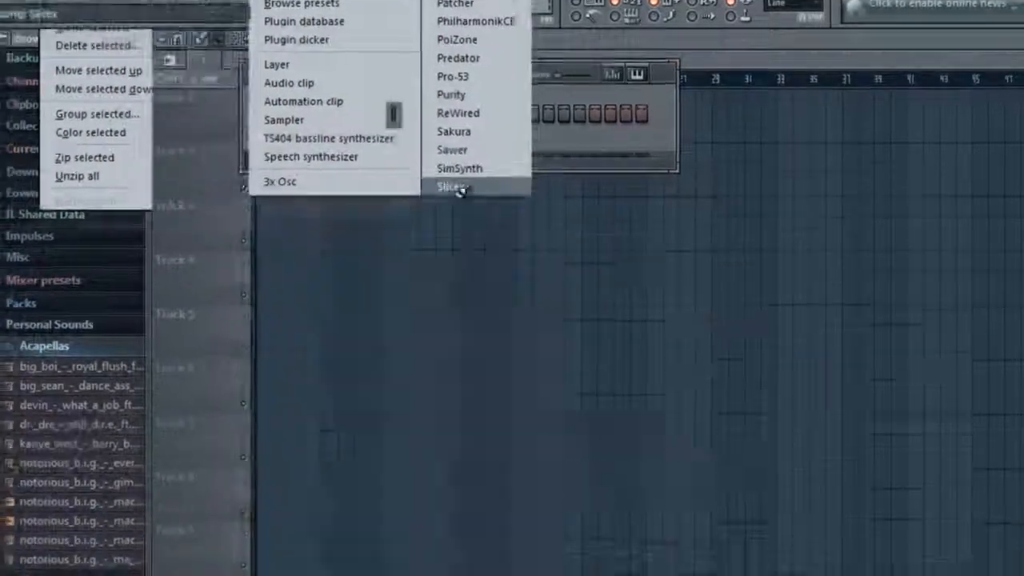
click(447, 237)
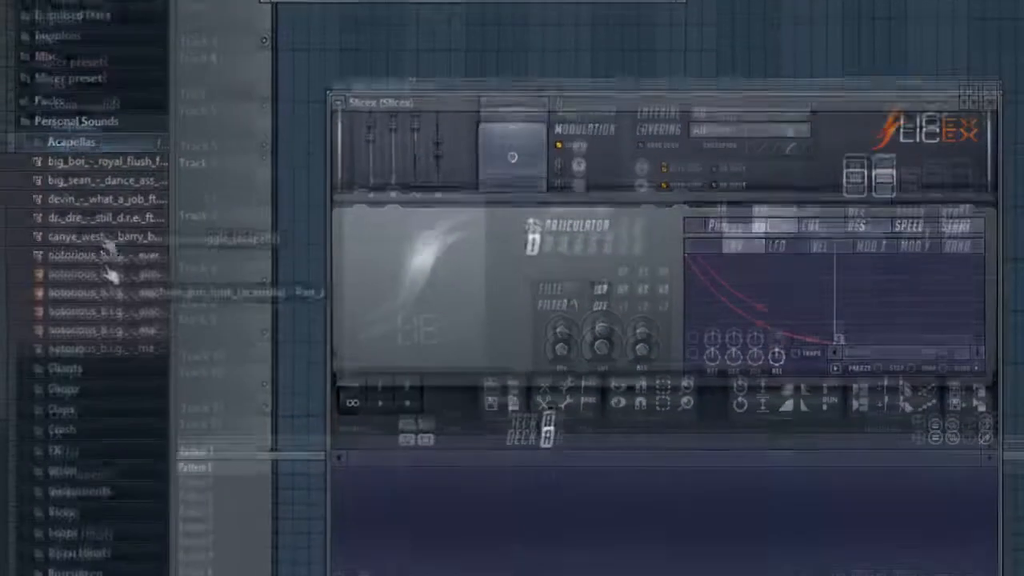
drag(120, 236, 462, 462)
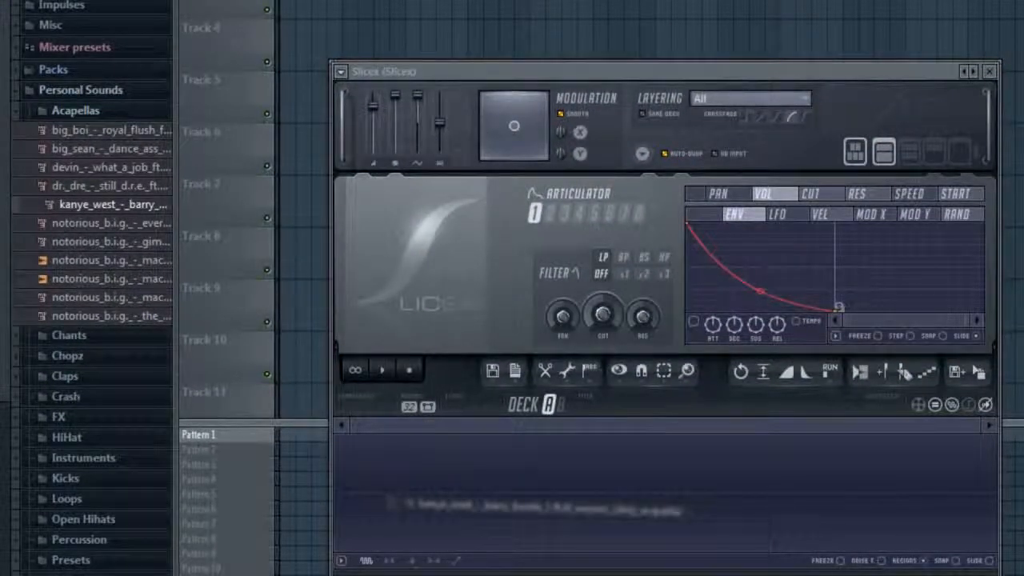
drag(390, 503, 400, 497)
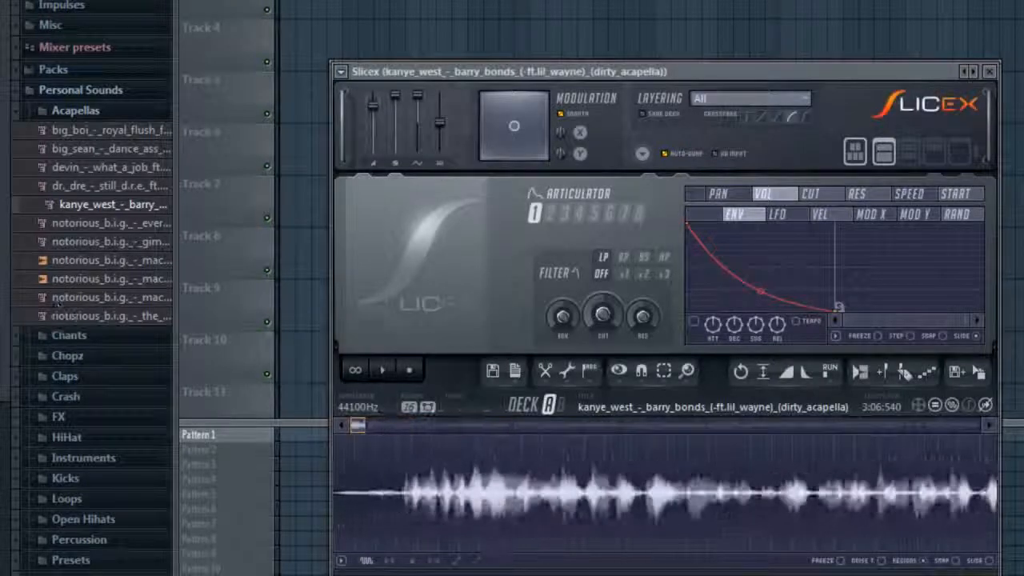
drag(702, 71, 817, 0)
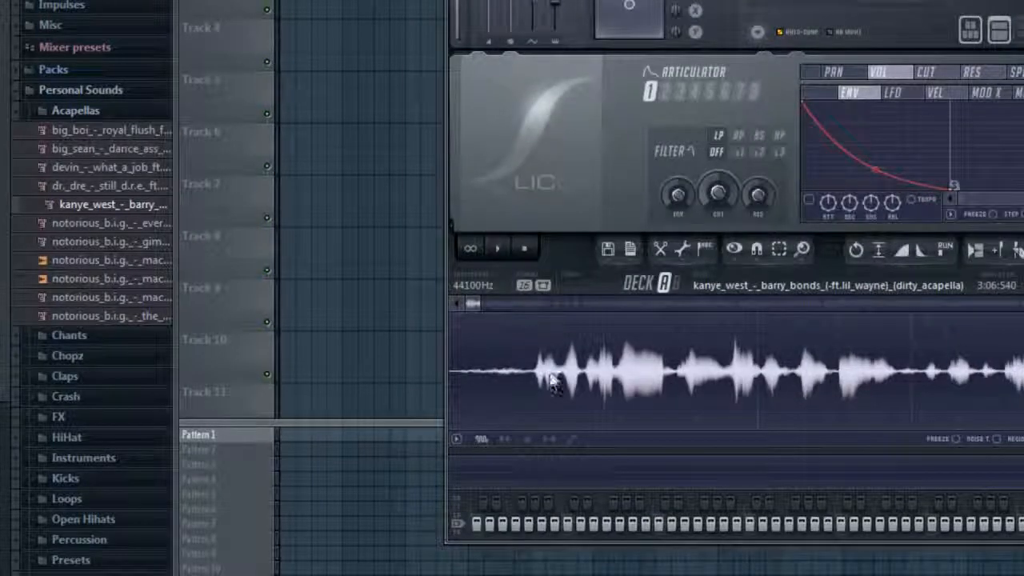
Add a slice marker in Slicex and place it exactly where the first vocal phrase of the acapella starts.
drag(473, 303, 538, 428)
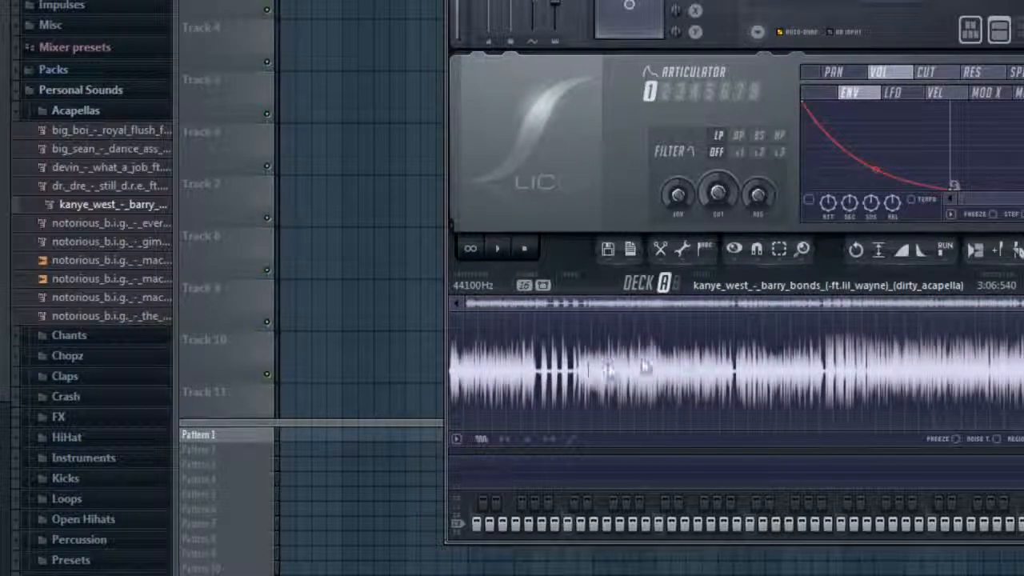
drag(620, 376, 366, 446)
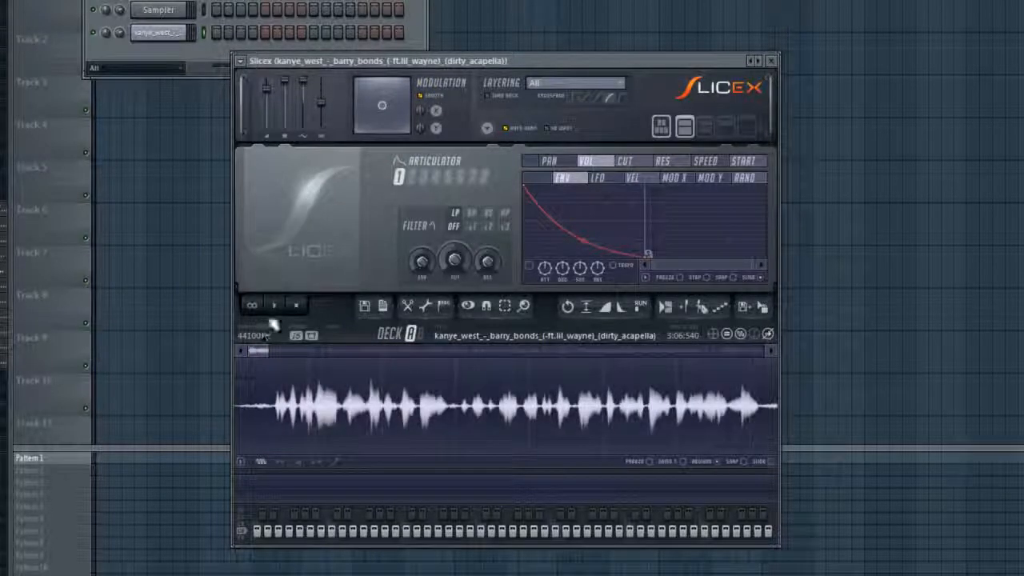
click(691, 307)
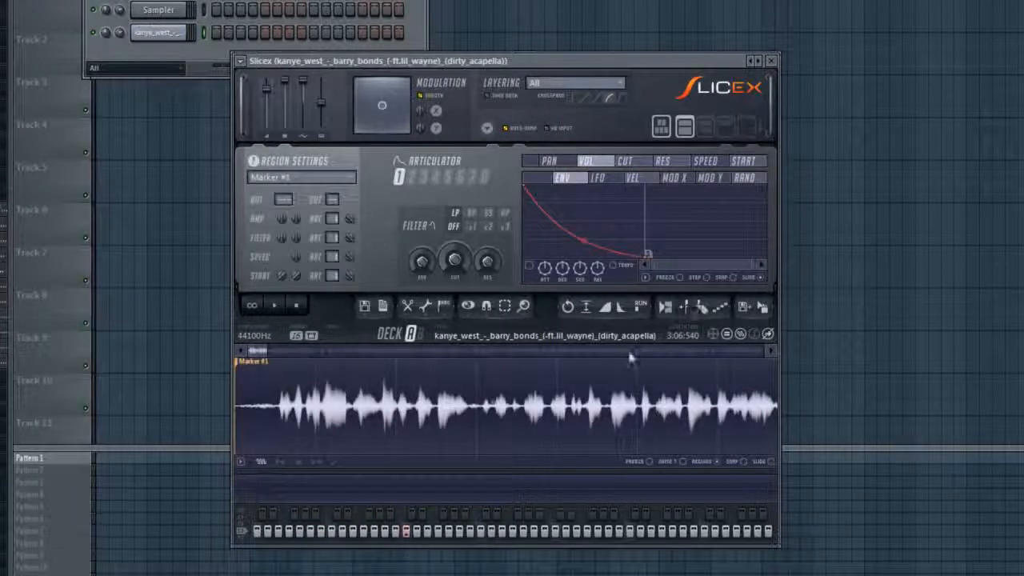
drag(259, 377, 290, 377)
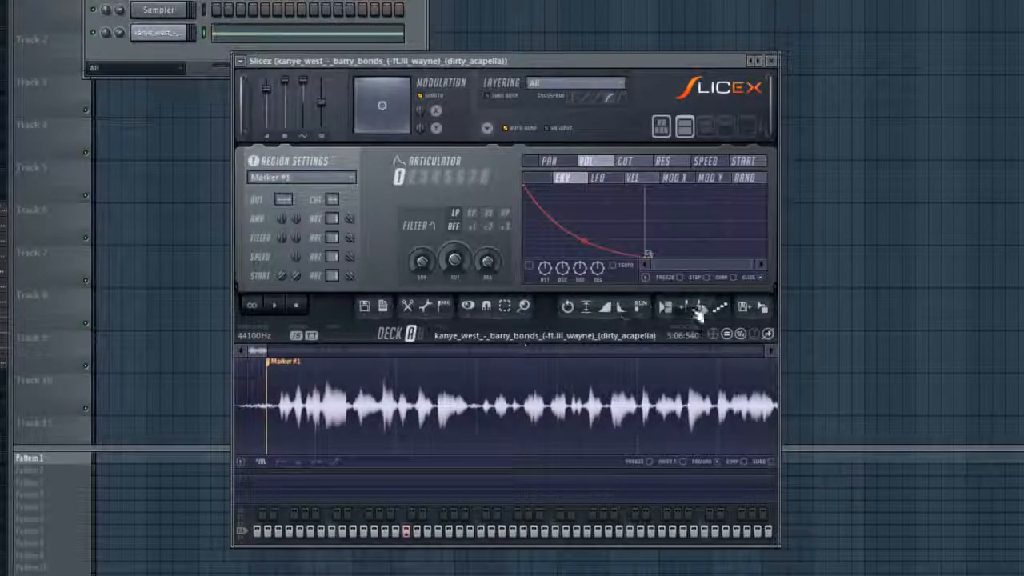
drag(297, 366, 300, 381)
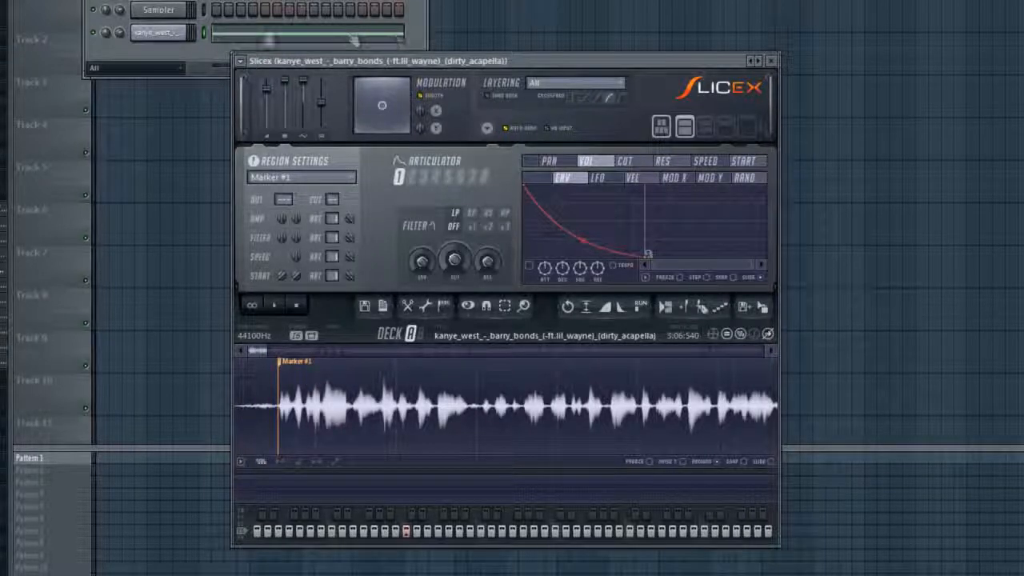
click(218, 34)
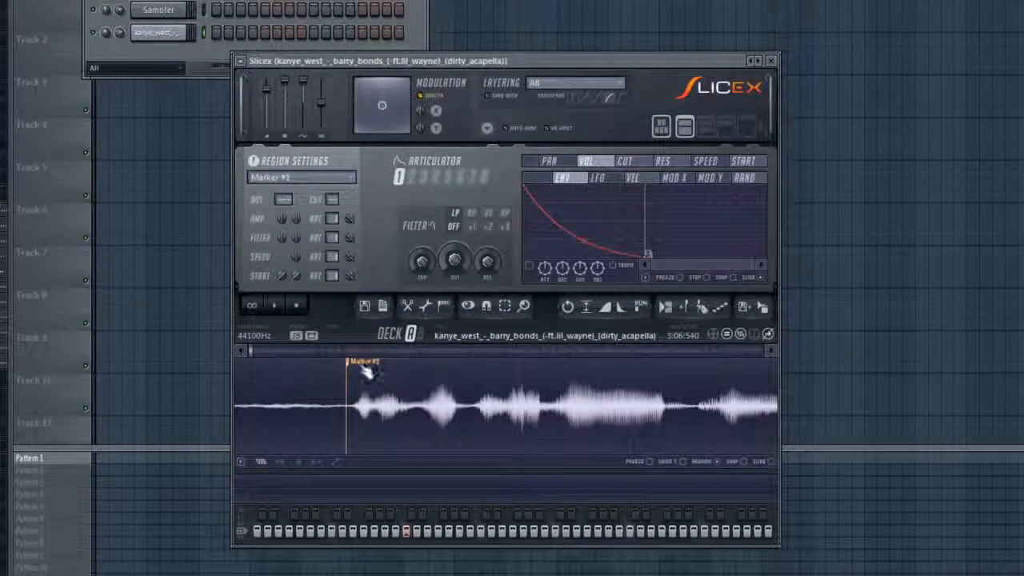
Play the acapella from its first phrase and add a second slice marker where that phrase ends.
scroll(362, 376, down, 3)
click(283, 378)
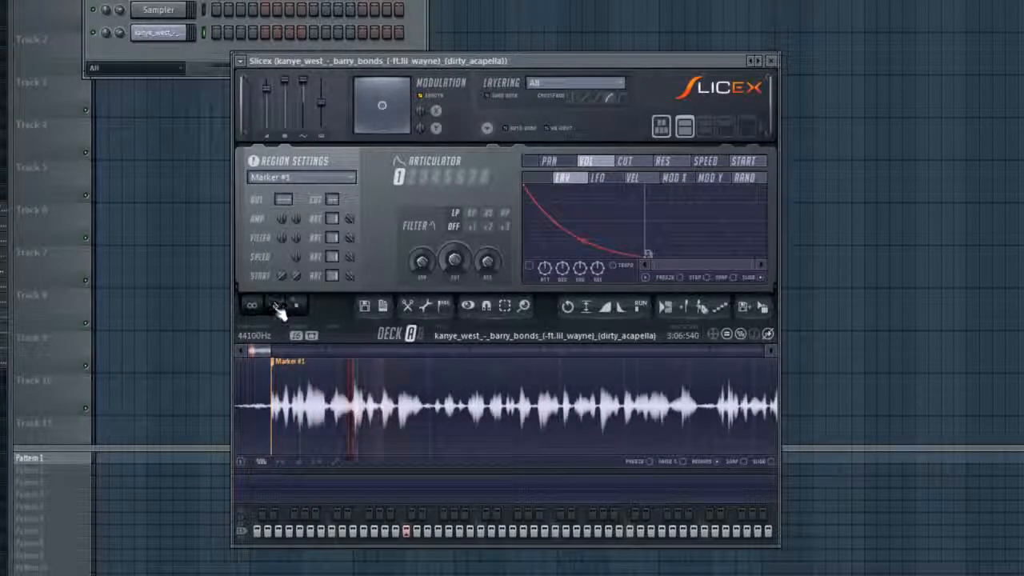
click(280, 308)
scroll(421, 392, up, 1)
scroll(418, 390, down, 1)
scroll(448, 381, up, 1)
scroll(460, 371, up, 1)
scroll(464, 372, up, 2)
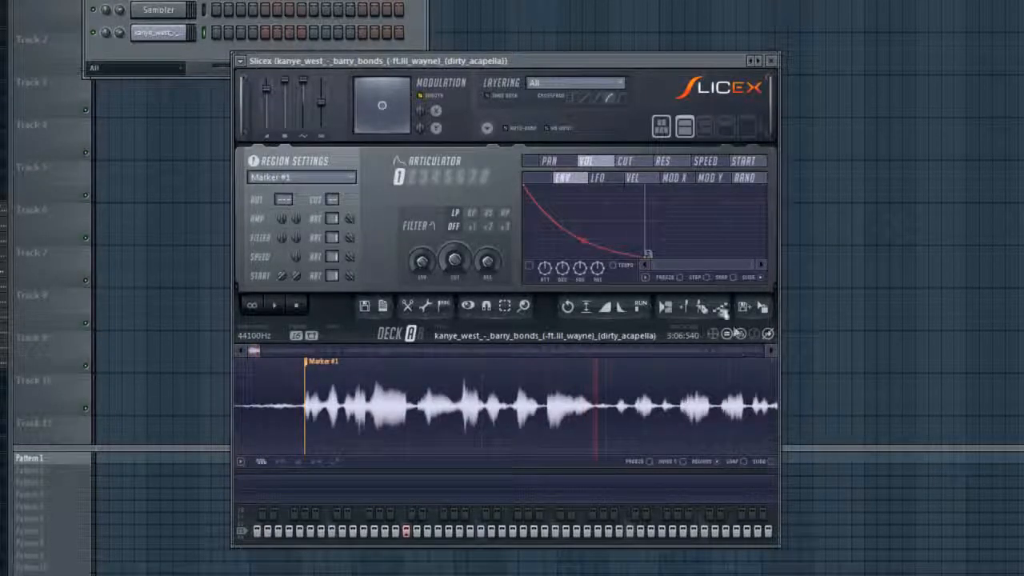
click(685, 307)
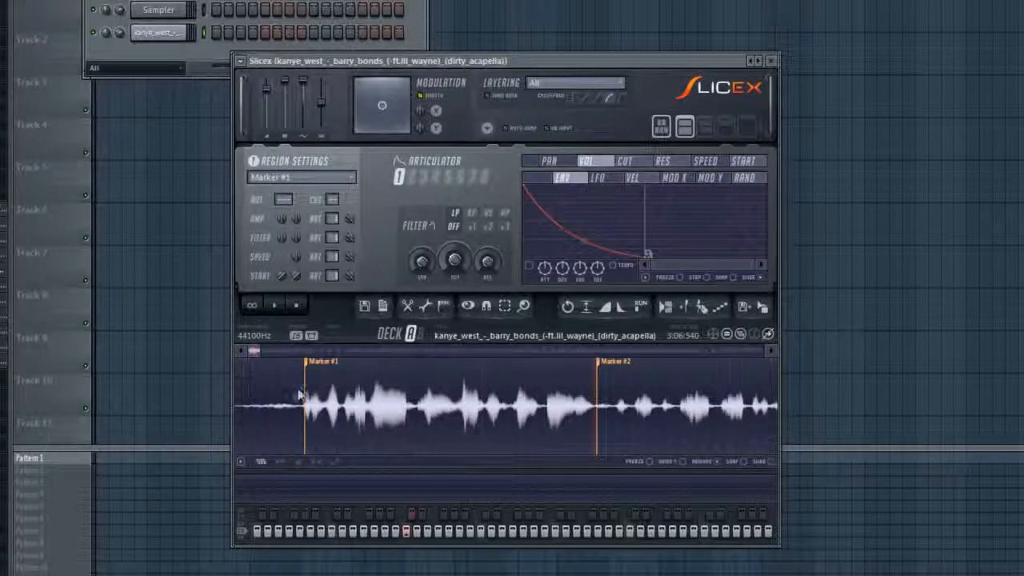
Turn the first Slicex marker into a region spanning the vocal phrase and delete the second marker at its end.
right_click(322, 364)
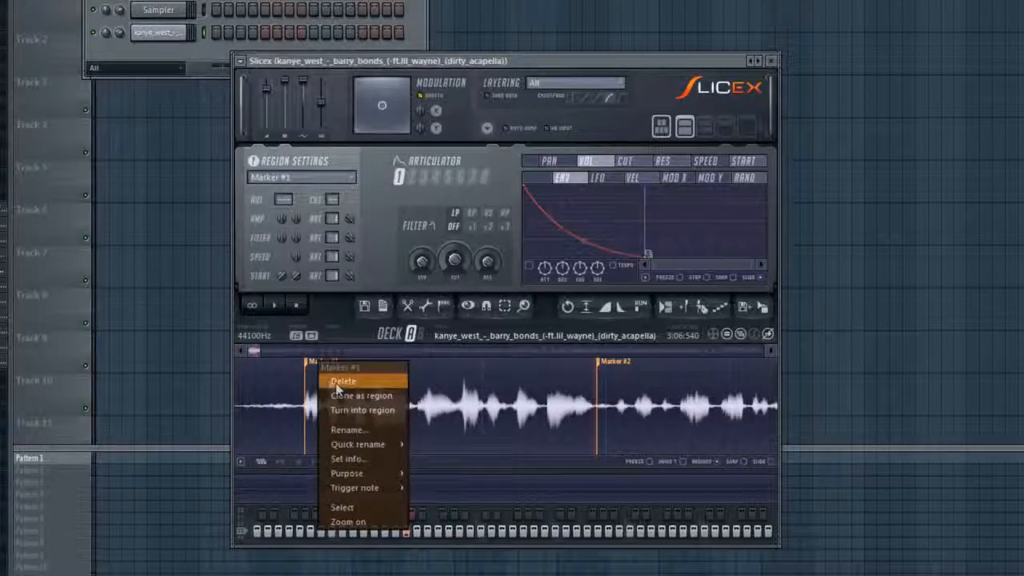
click(346, 410)
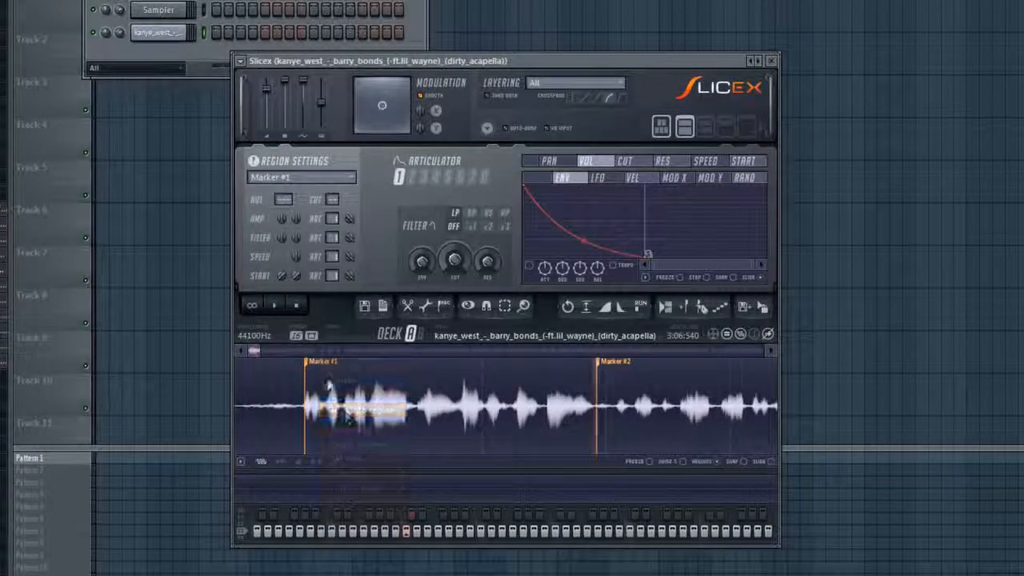
right_click(616, 366)
click(620, 382)
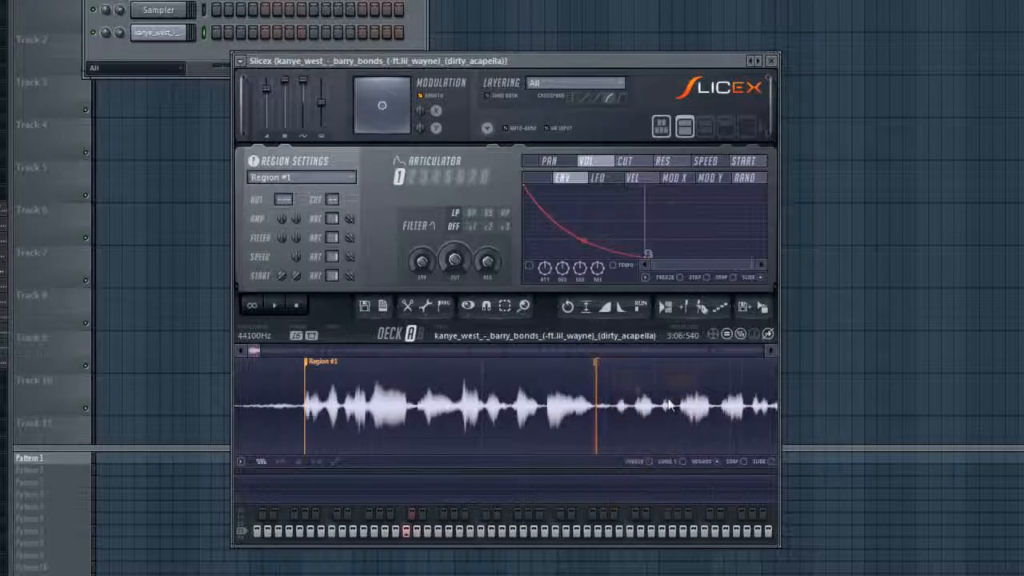
scroll(304, 420, up, 2)
scroll(312, 406, down, 2)
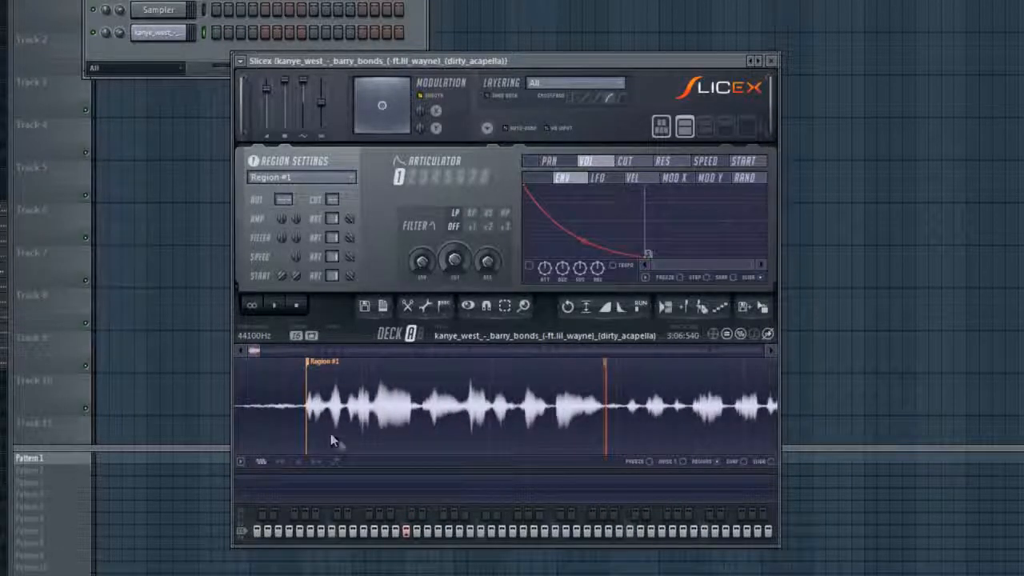
Export the phrase region as a wave file named from Scratch - Vocal Sample - Region #1 into the Tutorial folder under Personal Sounds.
click(340, 392)
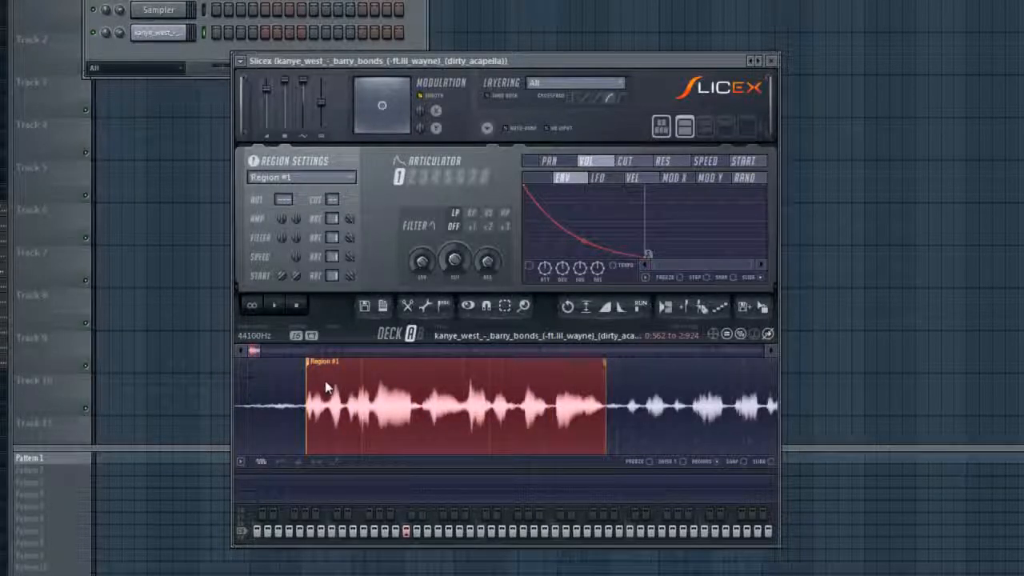
click(364, 307)
mouse_move(388, 381)
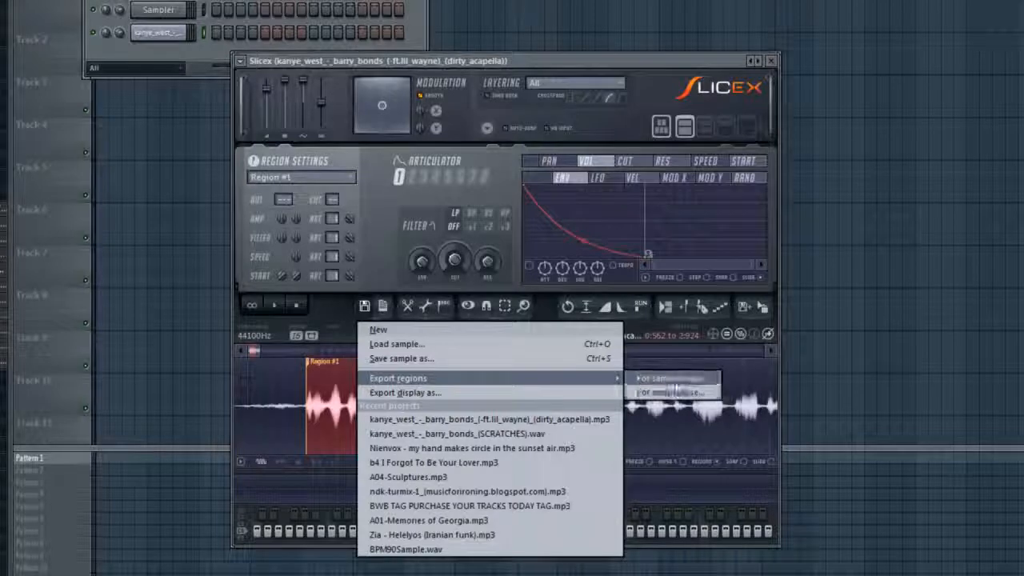
click(671, 393)
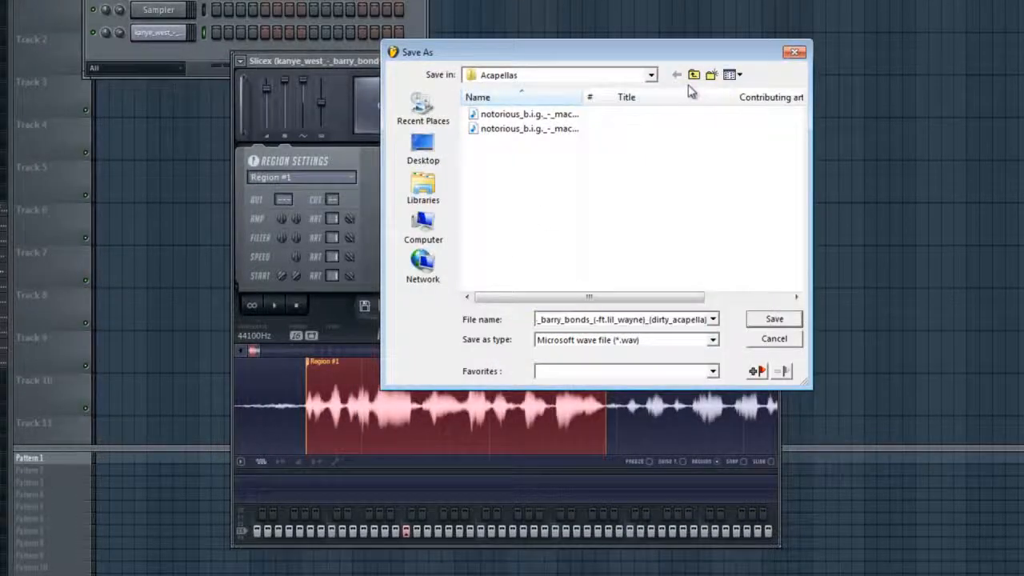
click(693, 75)
click(539, 187)
scroll(520, 240, down, 2)
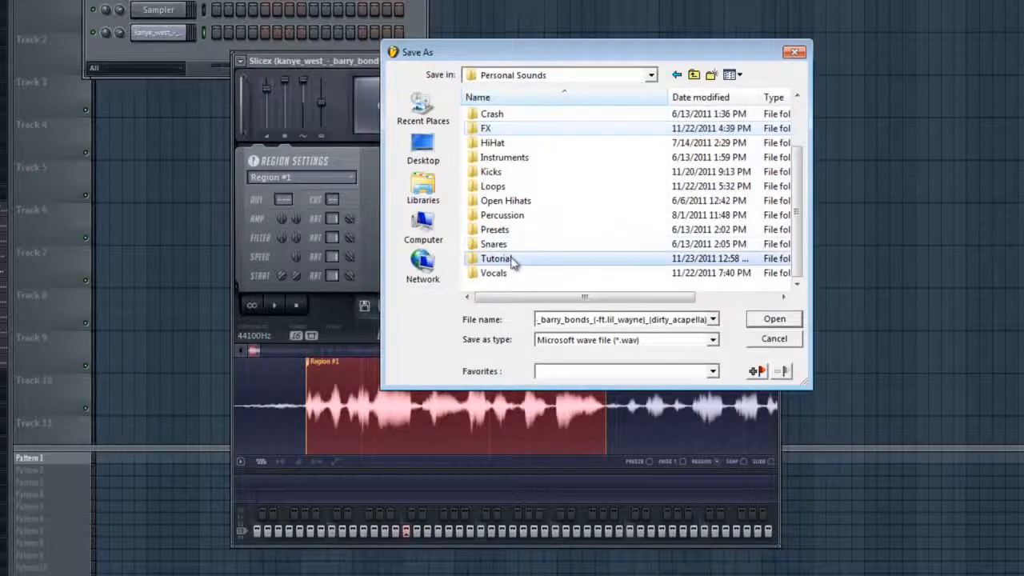
double_click(496, 258)
click(520, 114)
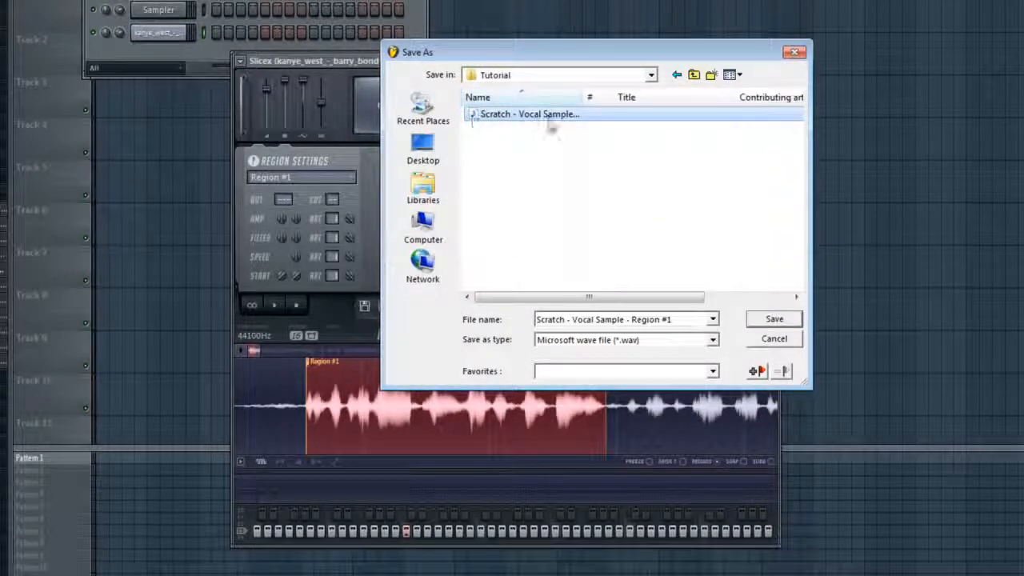
click(776, 320)
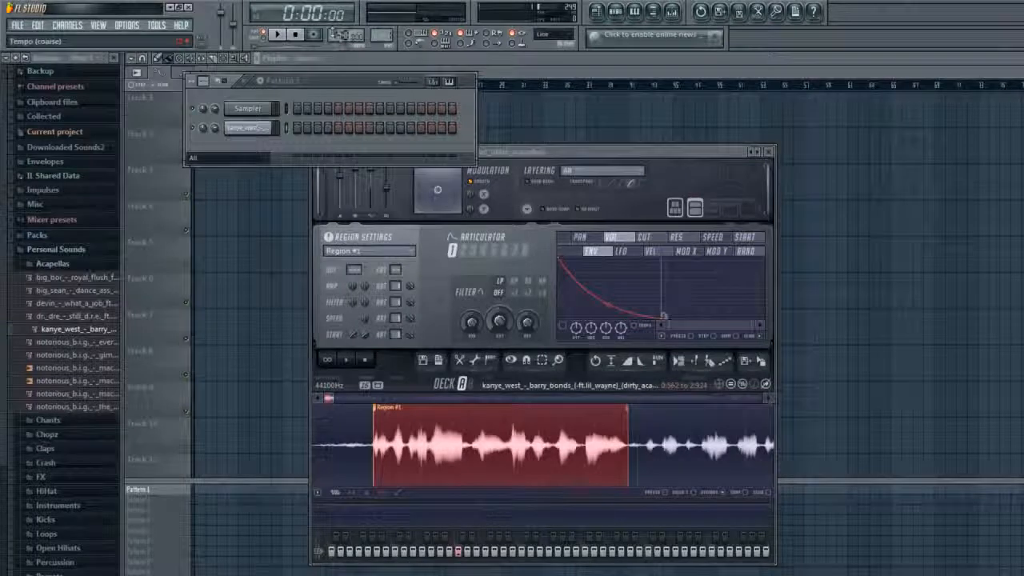
Set the project tempo to 85 BPM and close the Slicex window.
drag(342, 76, 341, 167)
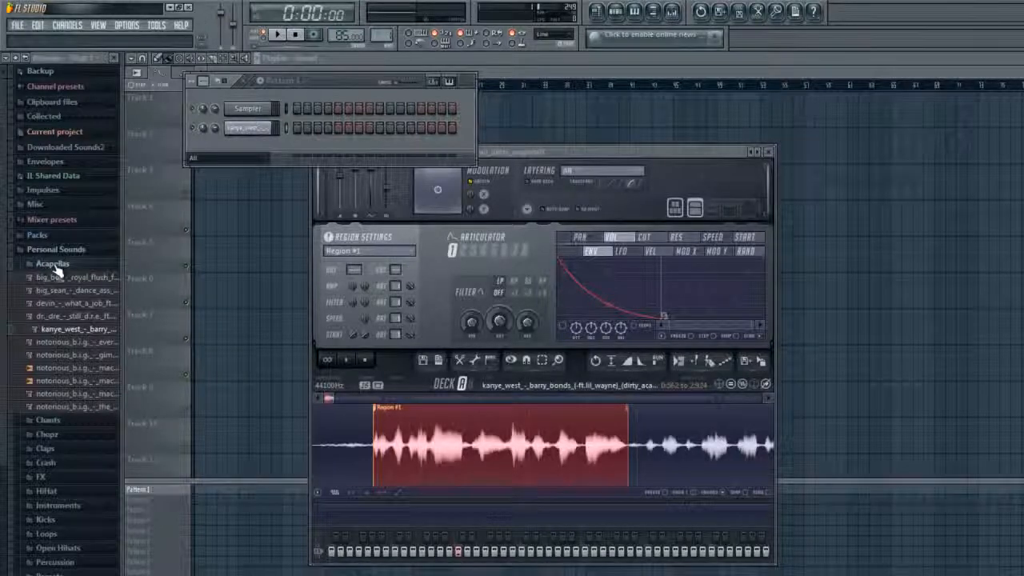
drag(357, 81, 386, 109)
click(769, 151)
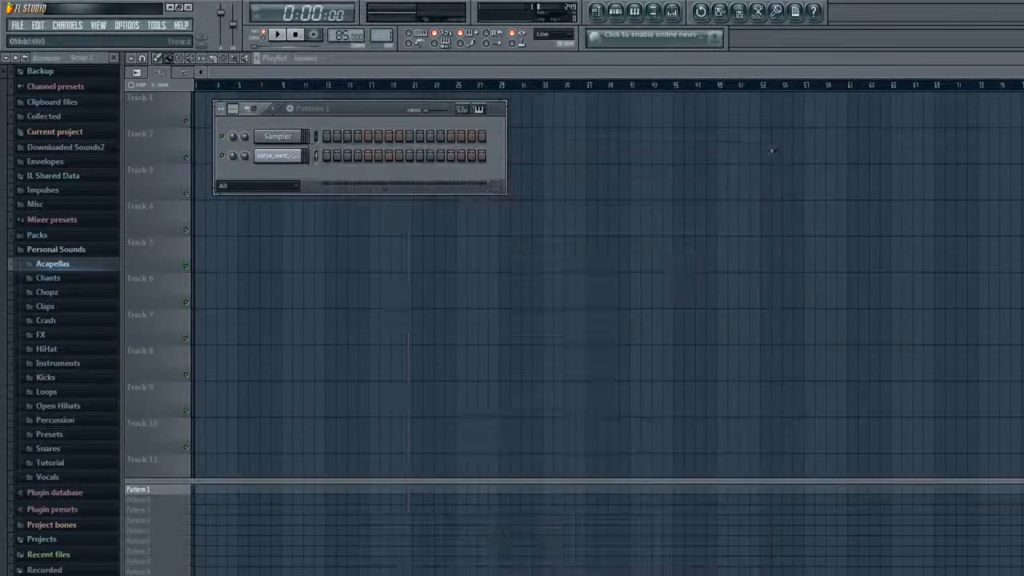
Open the mixer and rename insert track 6 as Scratches.
click(673, 12)
click(329, 251)
click(406, 255)
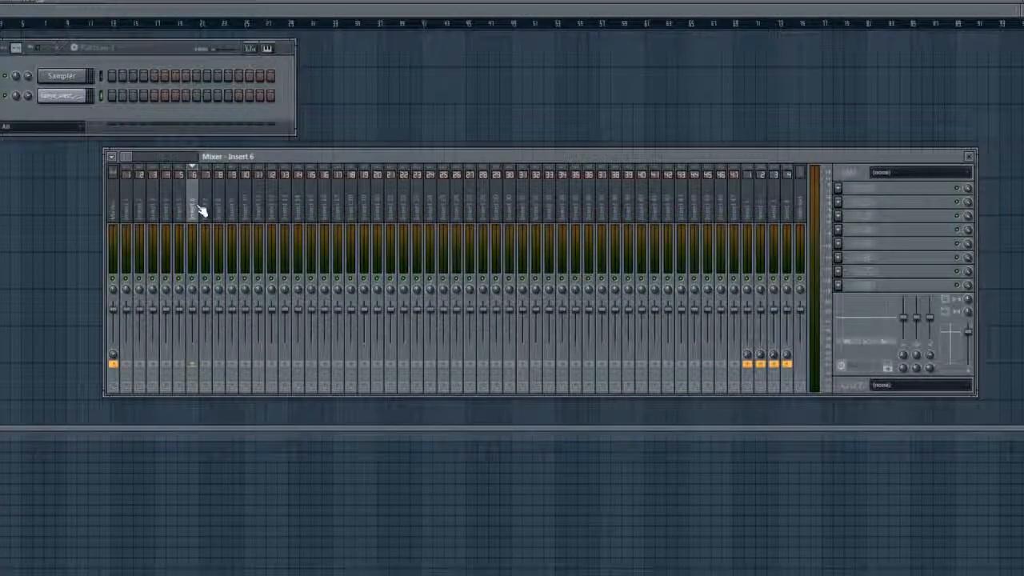
double_click(200, 210)
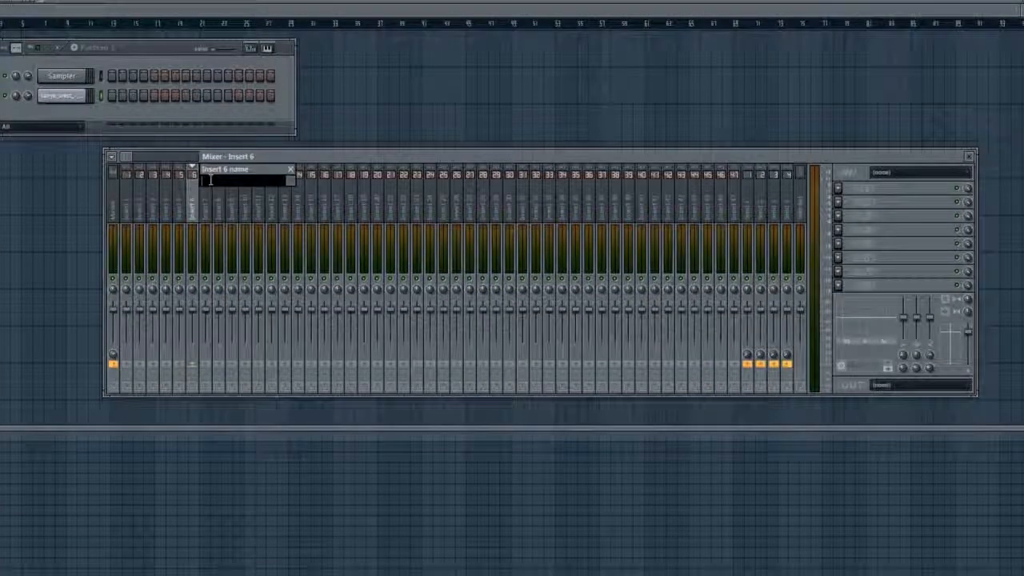
text(Sample)
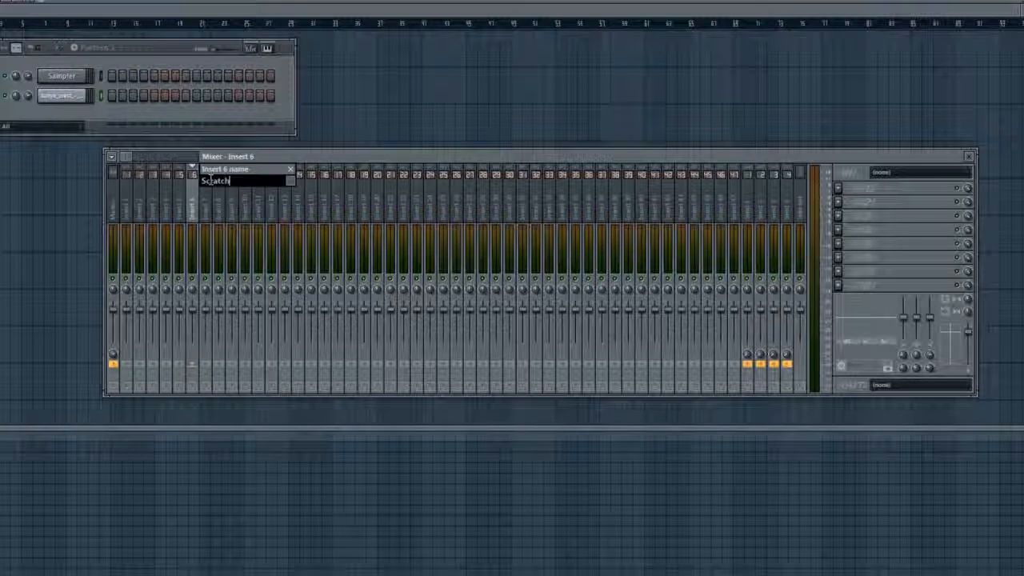
text(es)
key(Return)
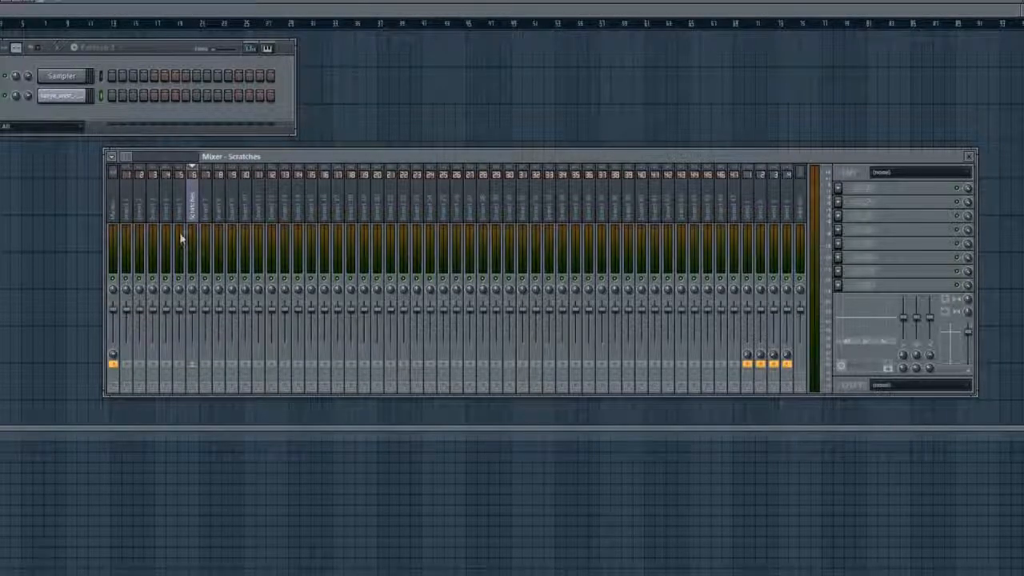
Load Fruity Scratcher into the third effect slot and Edison into the fourth slot of the Scratches mixer track.
click(838, 216)
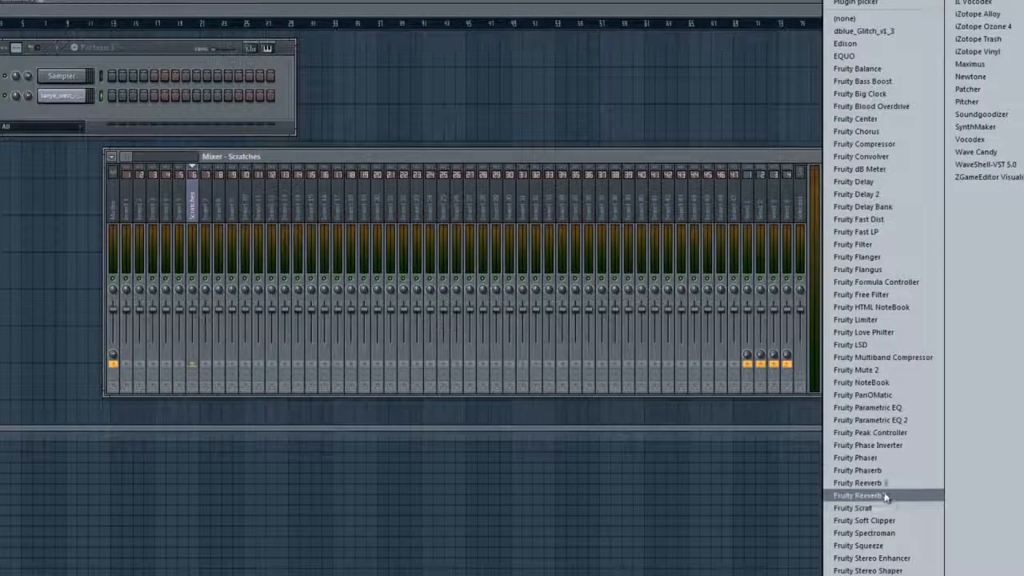
click(885, 496)
click(843, 231)
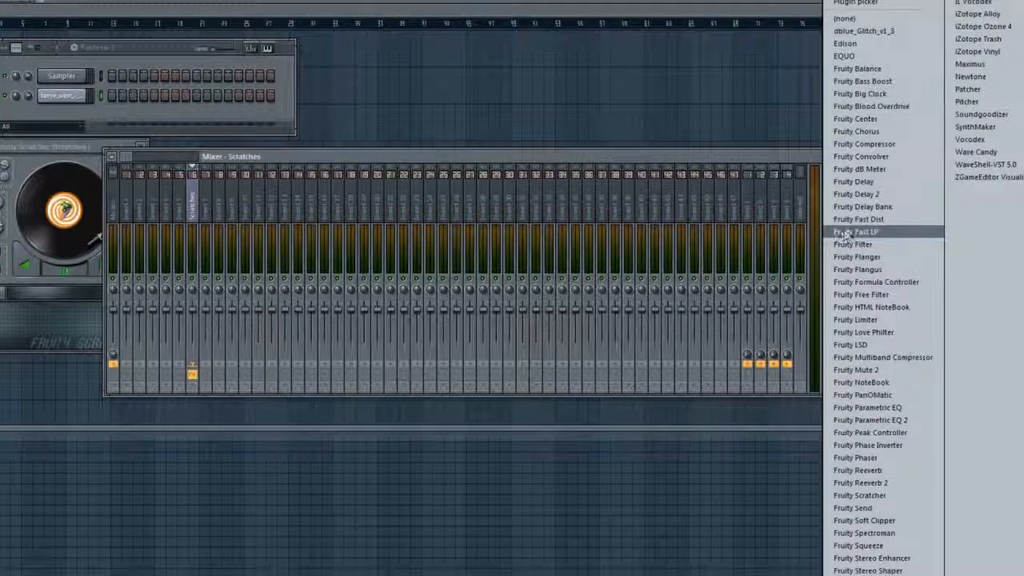
click(847, 43)
Move the Fruity Scratcher and Edison windows apart so that neither covers the other.
drag(65, 151, 481, 65)
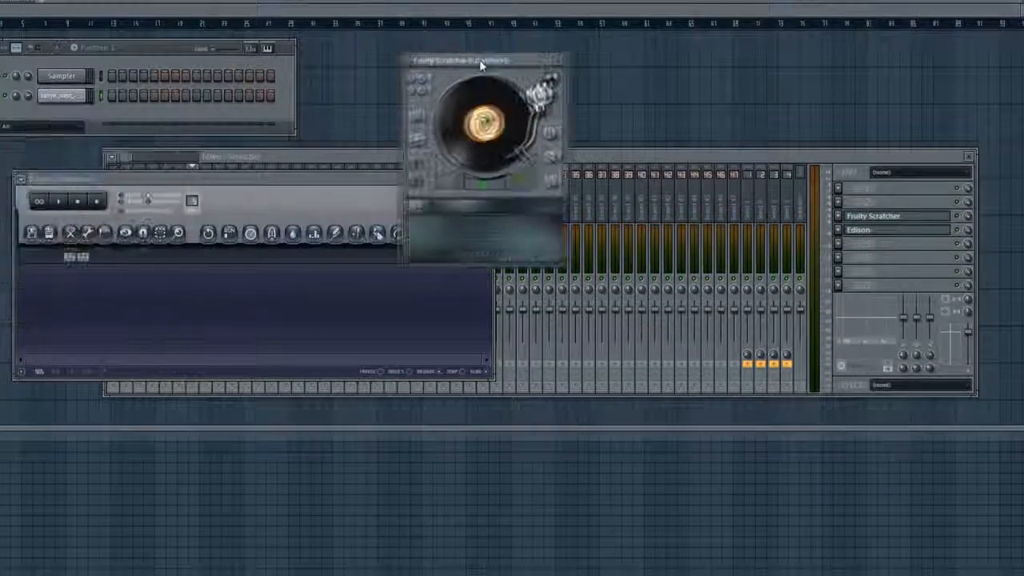
drag(120, 179, 377, 292)
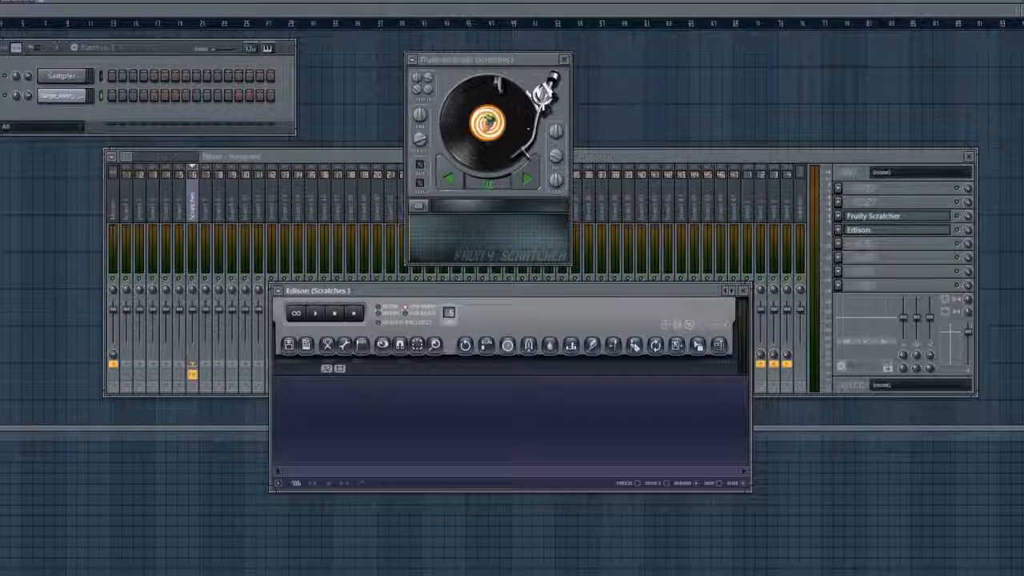
drag(494, 63, 173, 70)
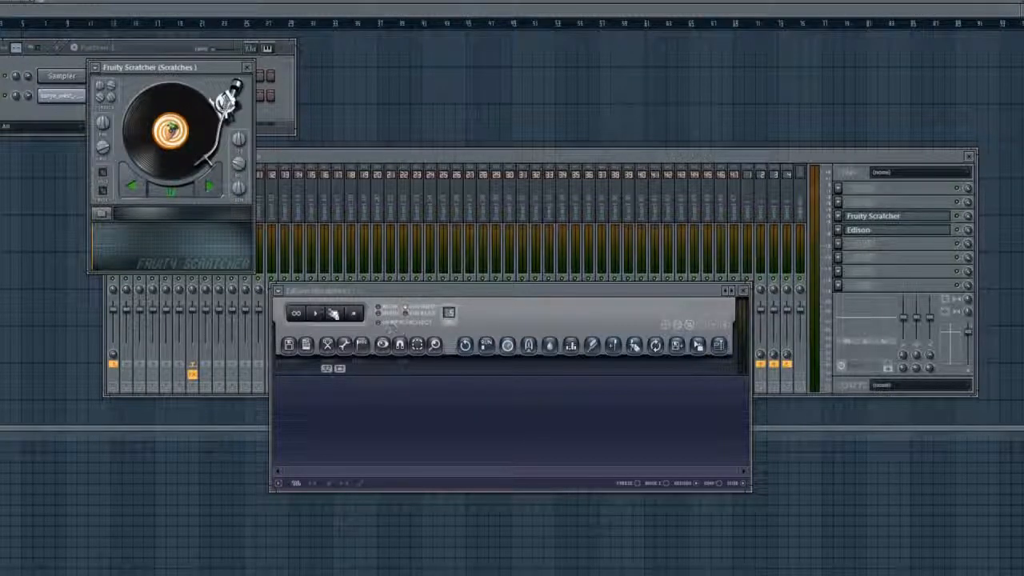
Load Scratch - Vocal Sample - Region #1 from the Tutorial folder under Personal Sounds into Fruity Scratcher.
click(102, 215)
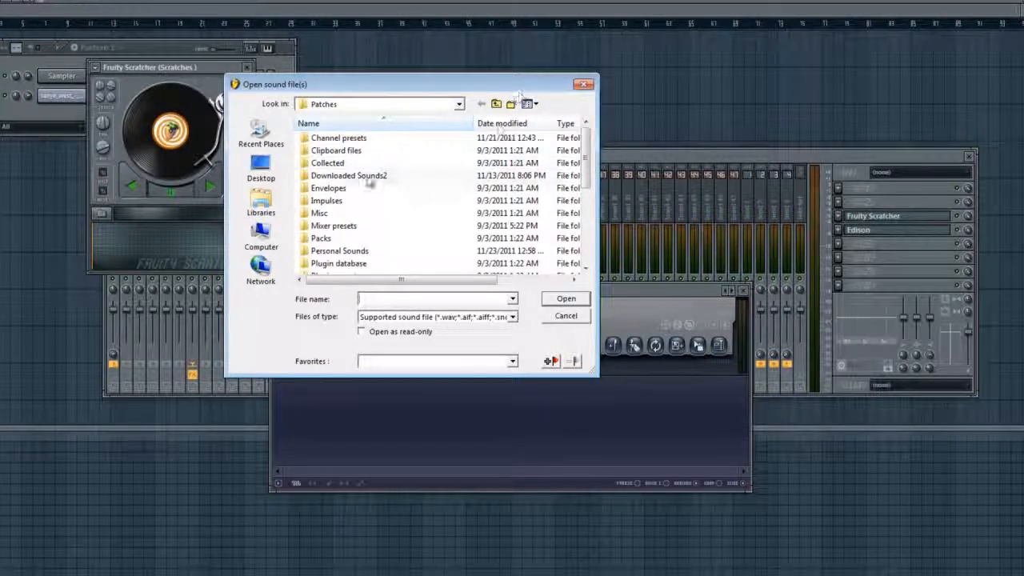
double_click(352, 251)
scroll(360, 254, down, 2)
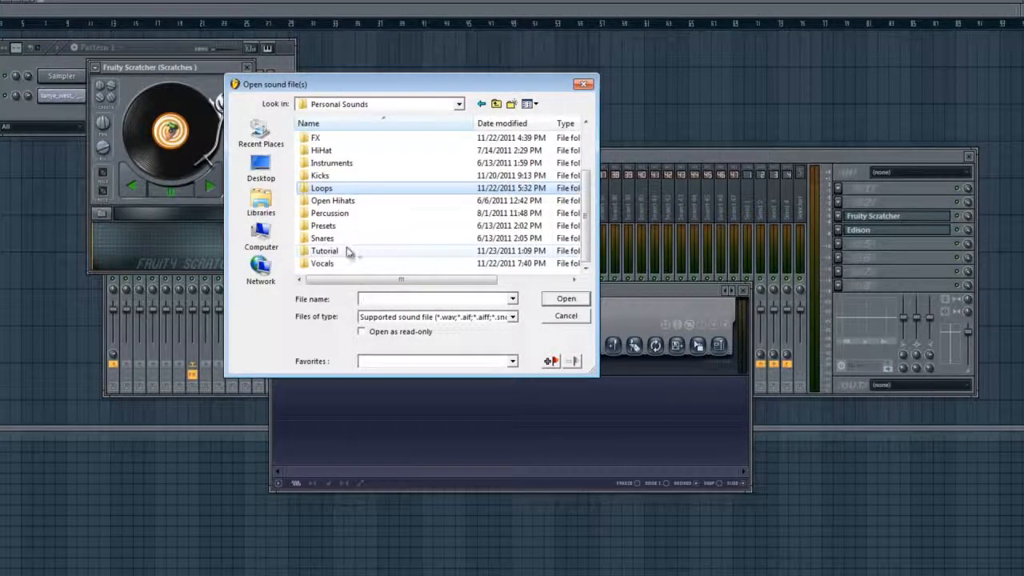
double_click(348, 250)
drag(399, 124, 519, 124)
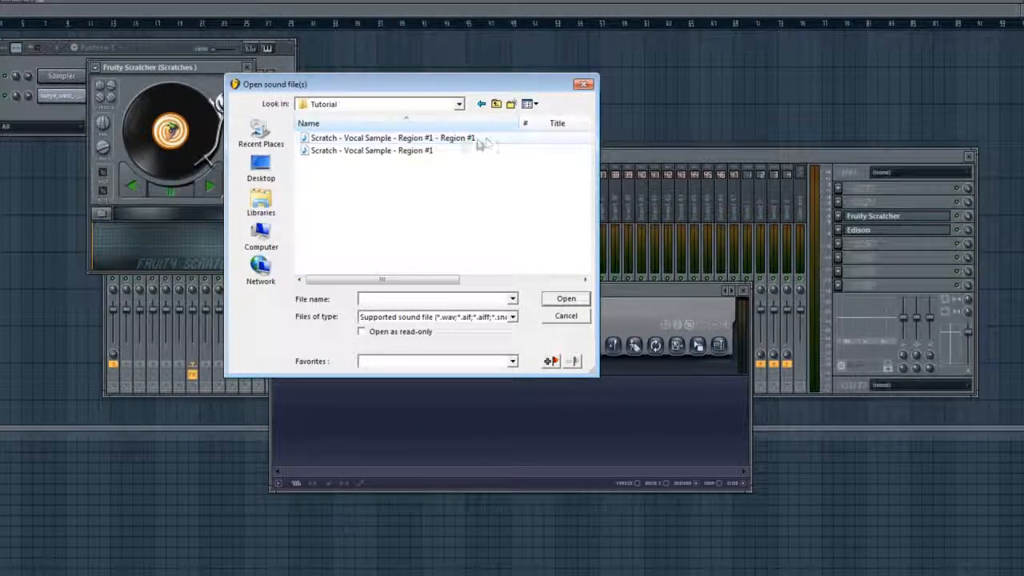
click(422, 152)
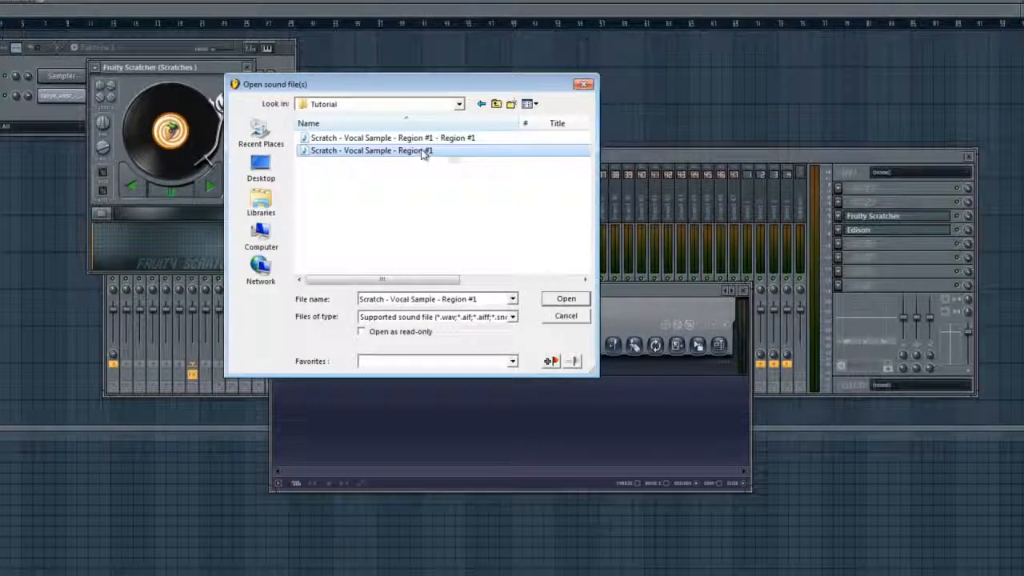
click(562, 300)
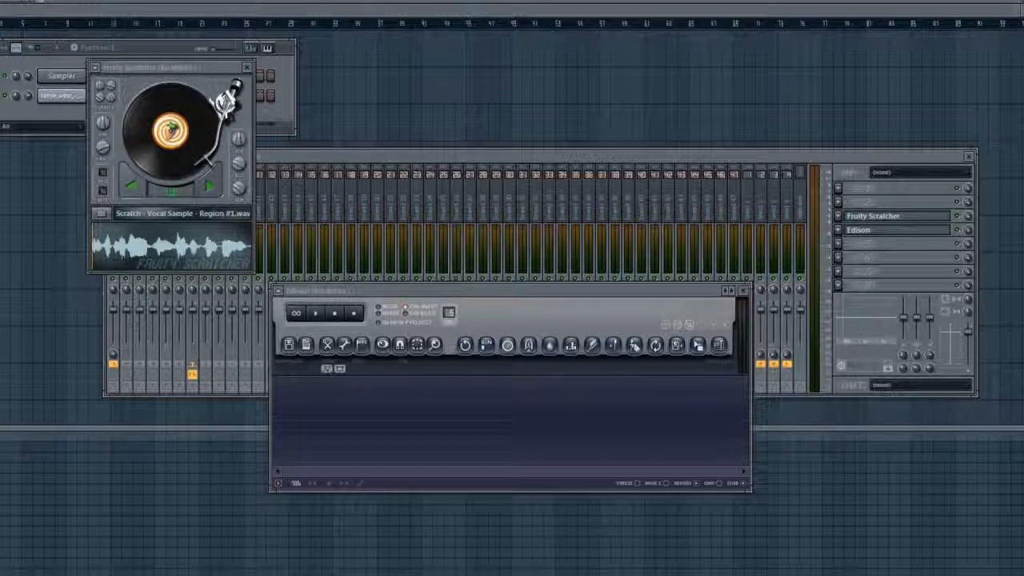
Put the ZG HH hard nock 02 105 loop on the Sampler channel's first step and set its time stretching with Autodetect.
click(49, 76)
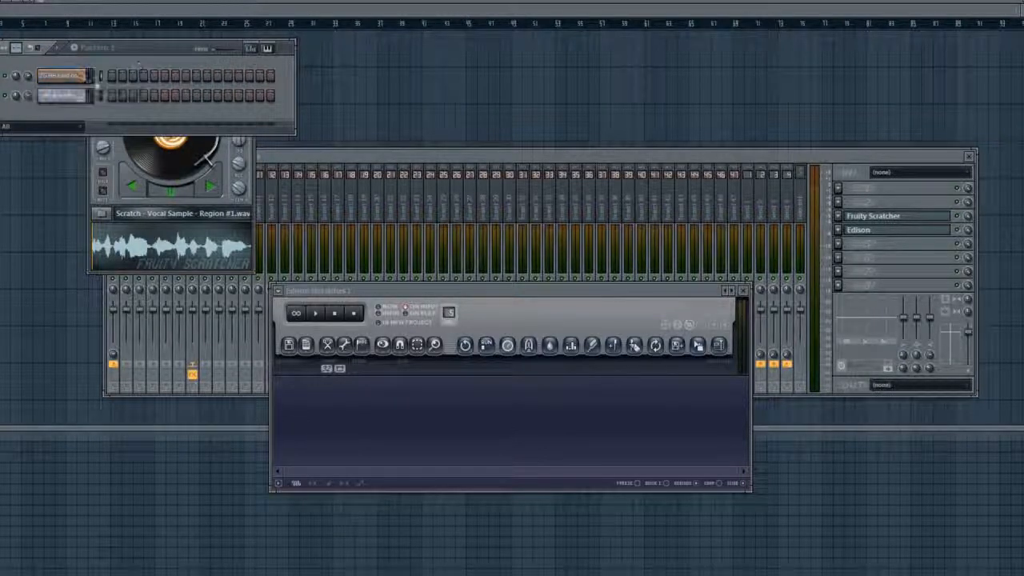
click(112, 76)
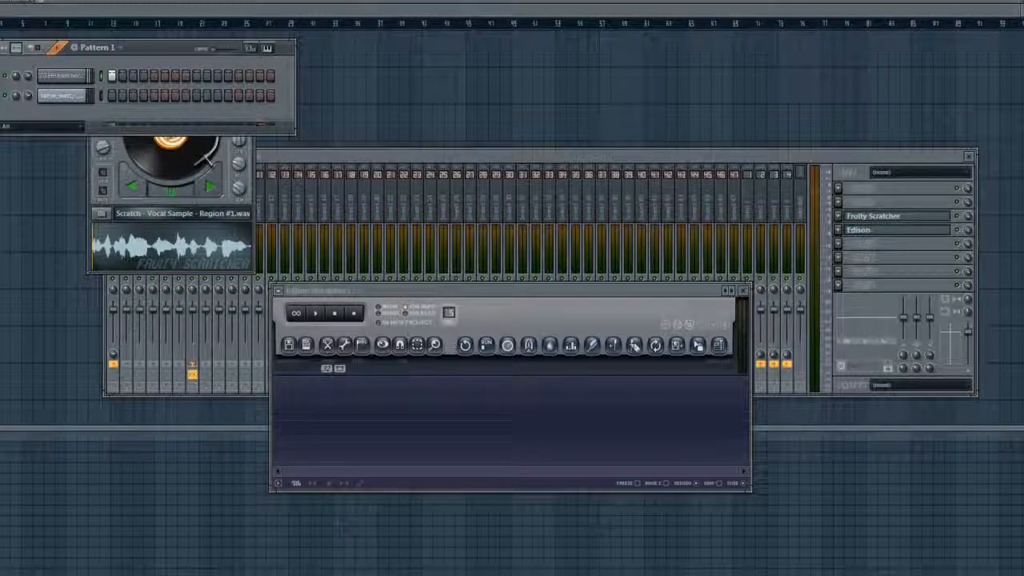
click(64, 76)
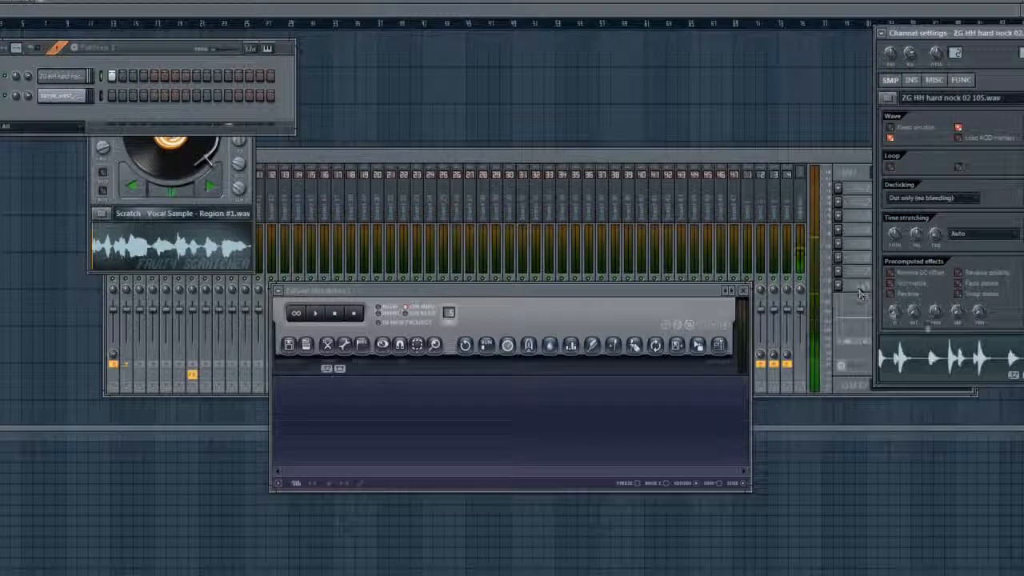
click(964, 233)
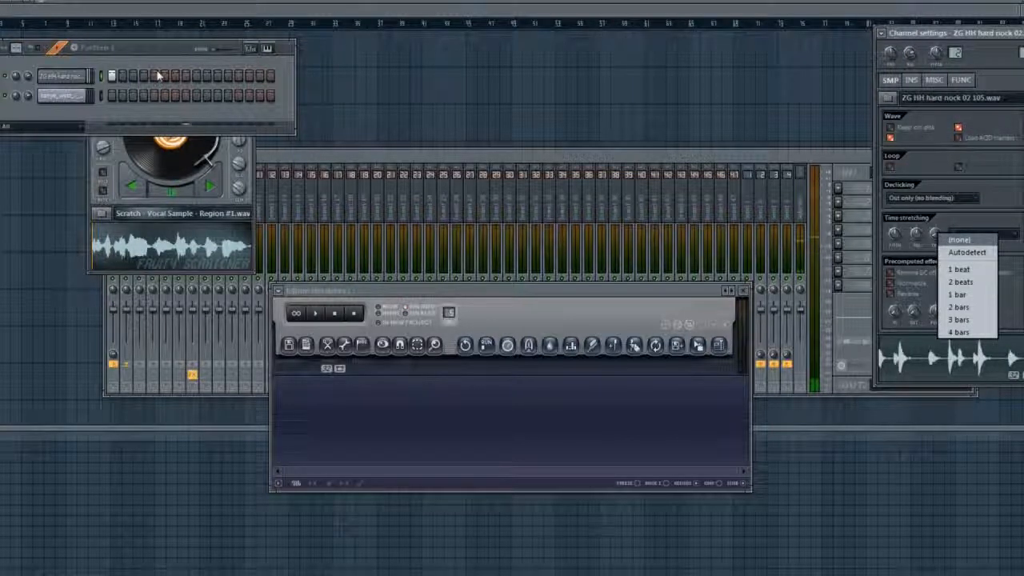
click(967, 252)
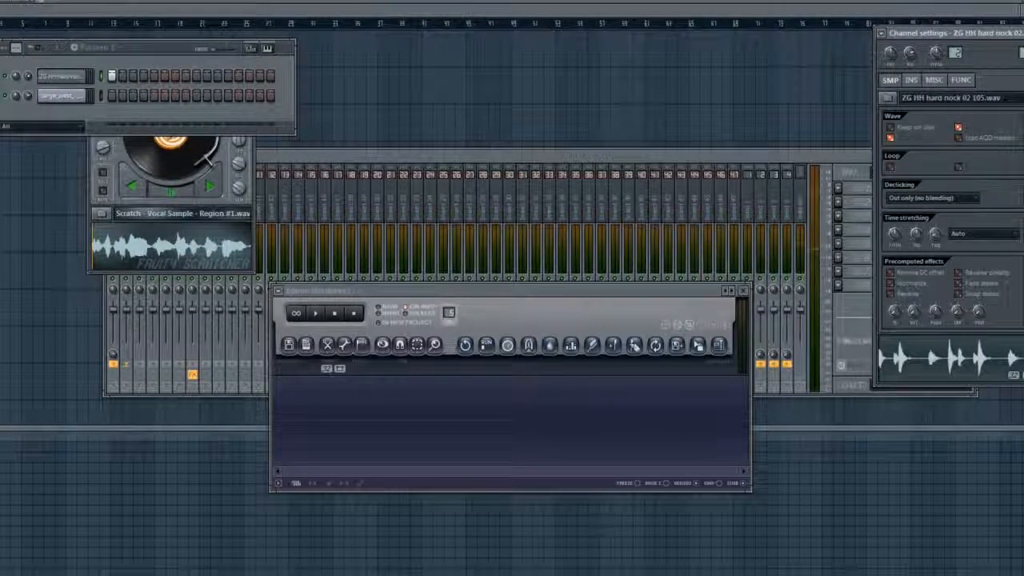
Extend Pattern 1 to 32 steps and play the hard nock loop.
click(11, 47)
drag(24, 0, 30, 4)
key(space)
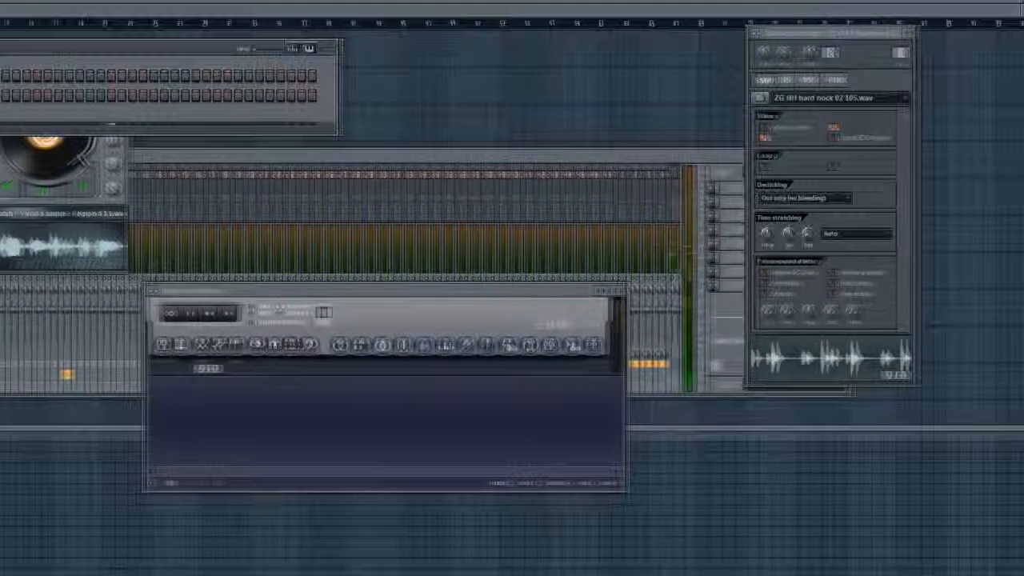
Rearrange the channel rack, Fruity Scratcher and Edison windows so that all three are fully accessible side by side.
drag(152, 49, 385, 42)
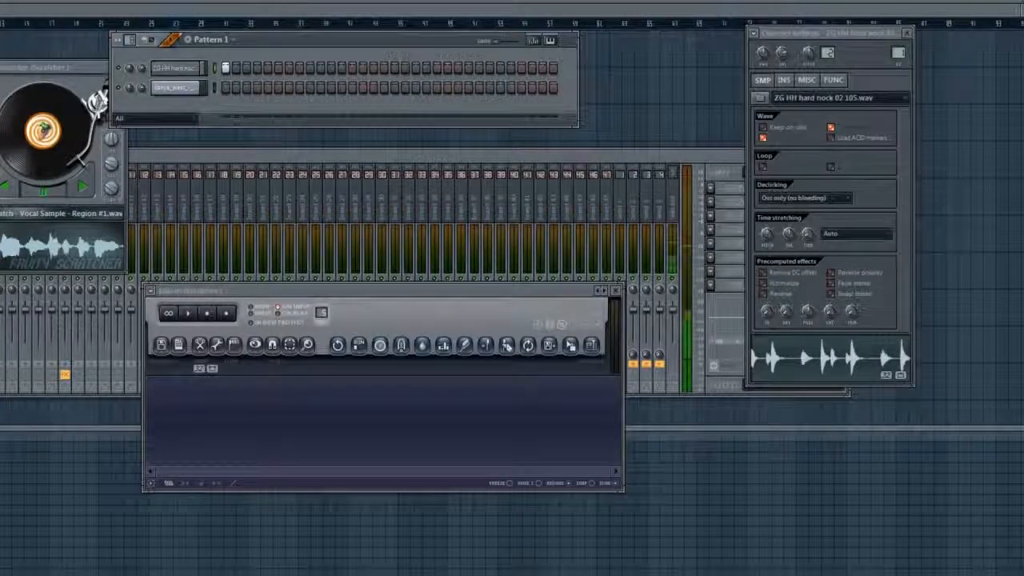
click(184, 69)
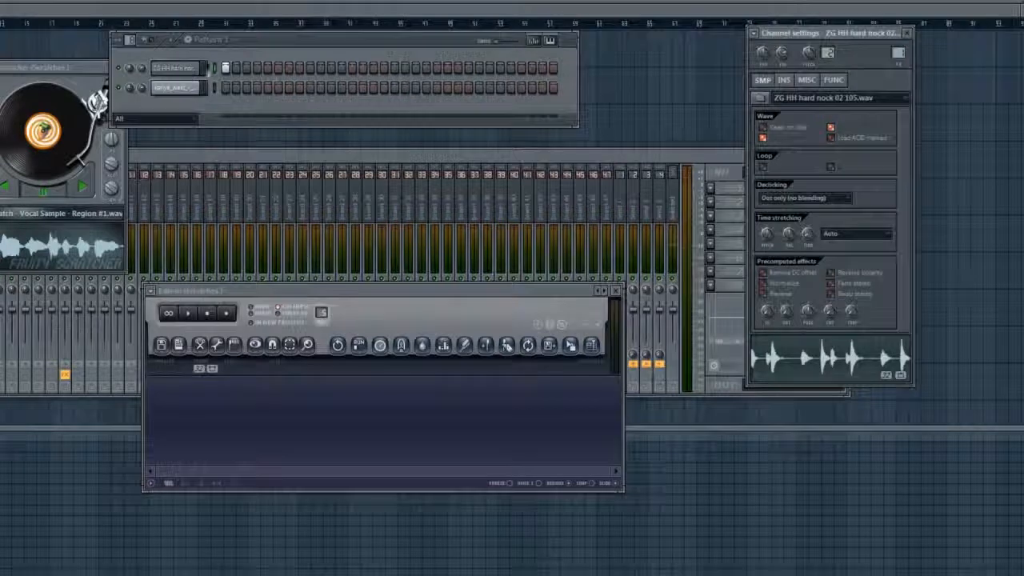
drag(47, 70, 46, 236)
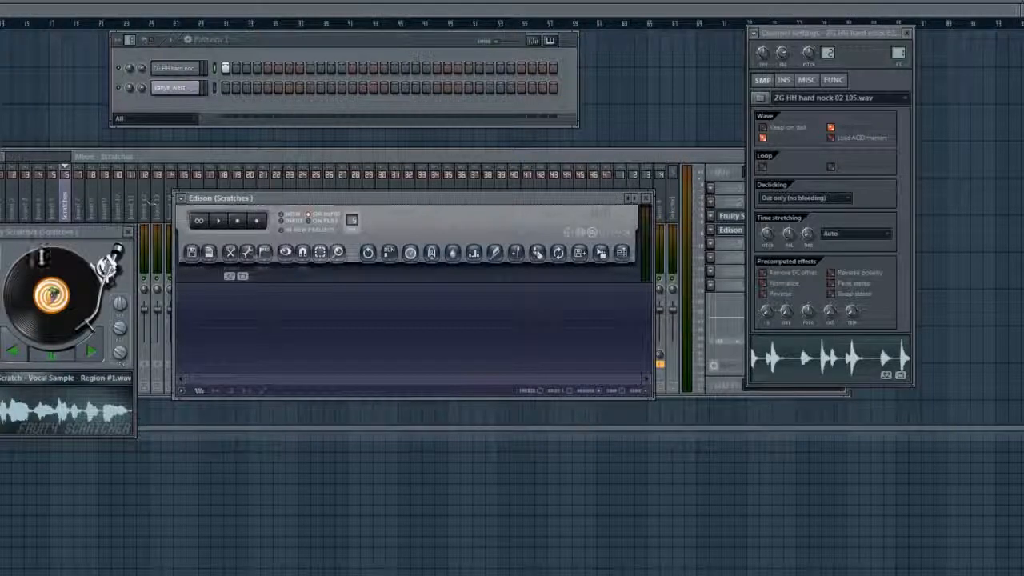
Place Fruity Scratcher flush beside Edison and arm Edison for recording with the Input option.
drag(62, 235, 94, 199)
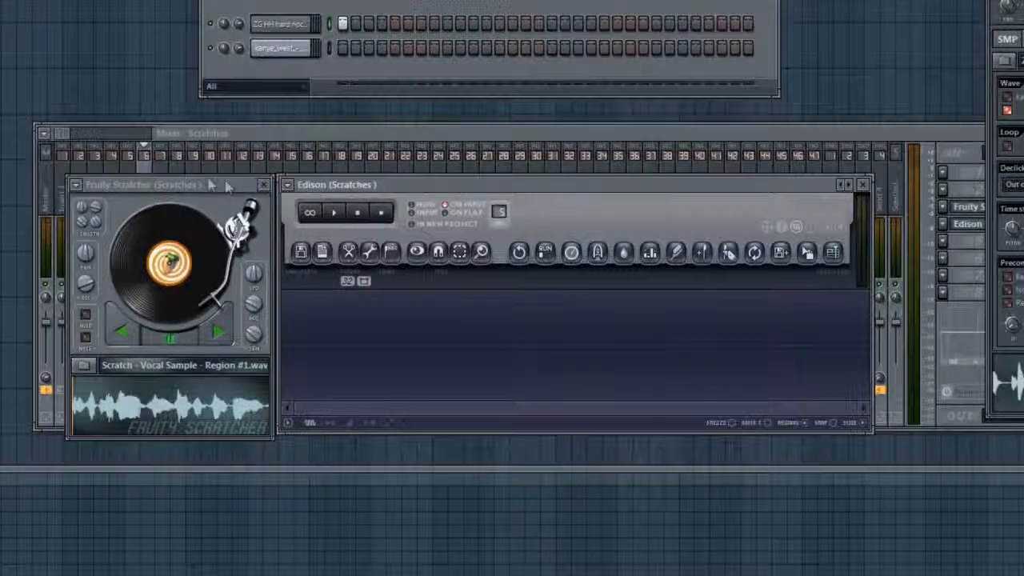
click(210, 186)
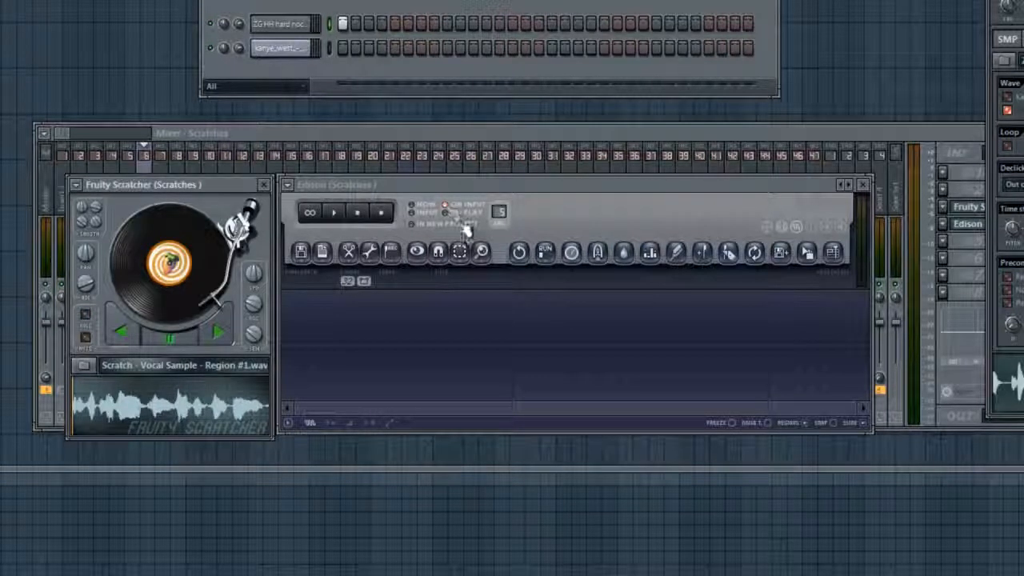
click(384, 214)
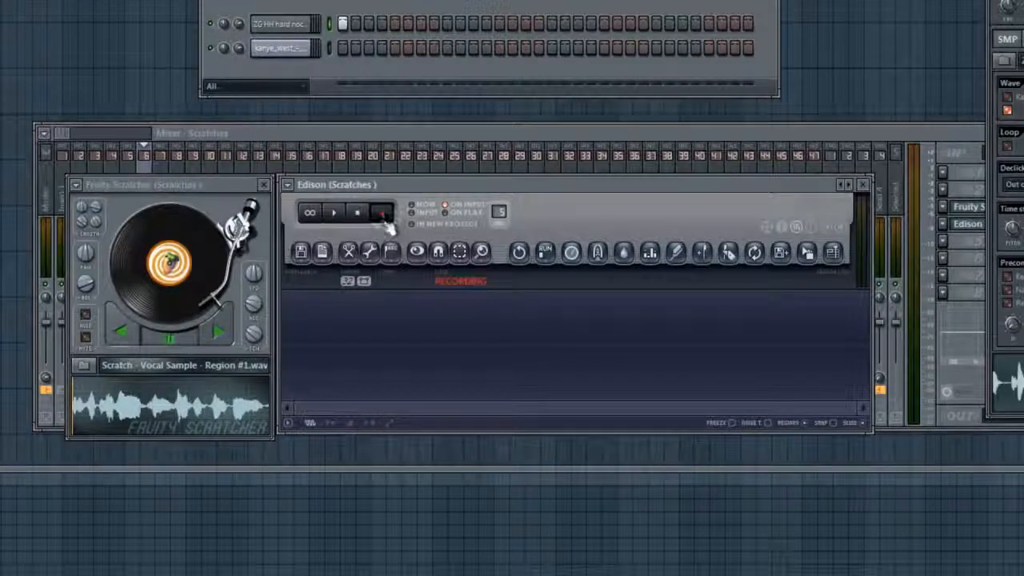
click(411, 213)
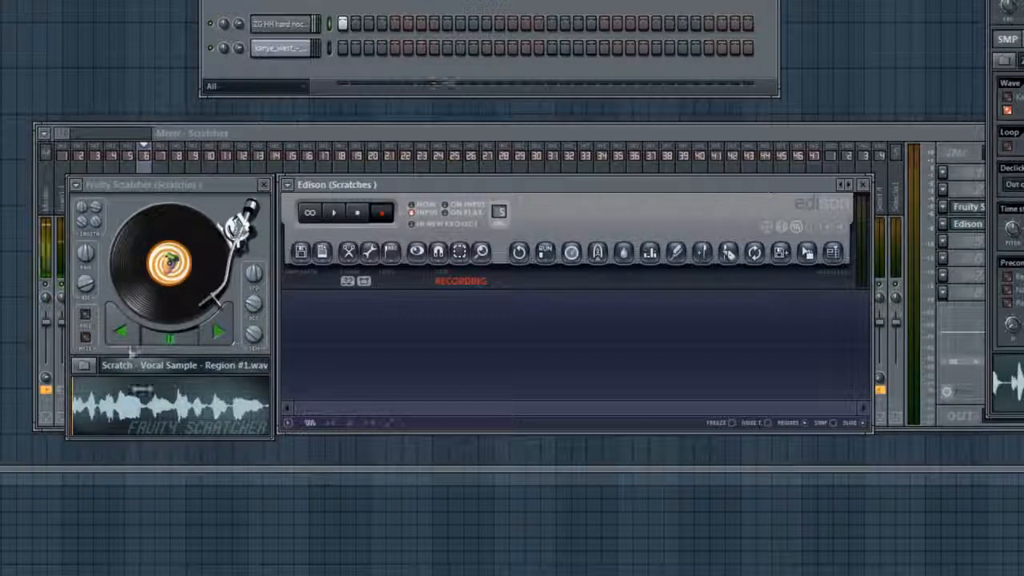
Play the vocal sample in Fruity Scratcher, scratch it back and forth on the record, and stop both the playback and the Edison recording.
click(223, 340)
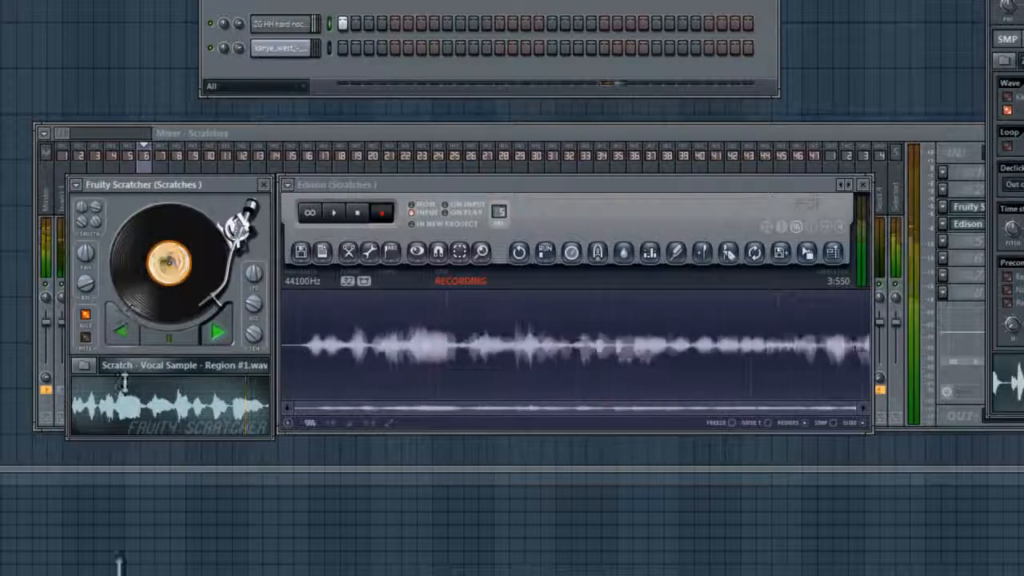
drag(128, 200, 51, 379)
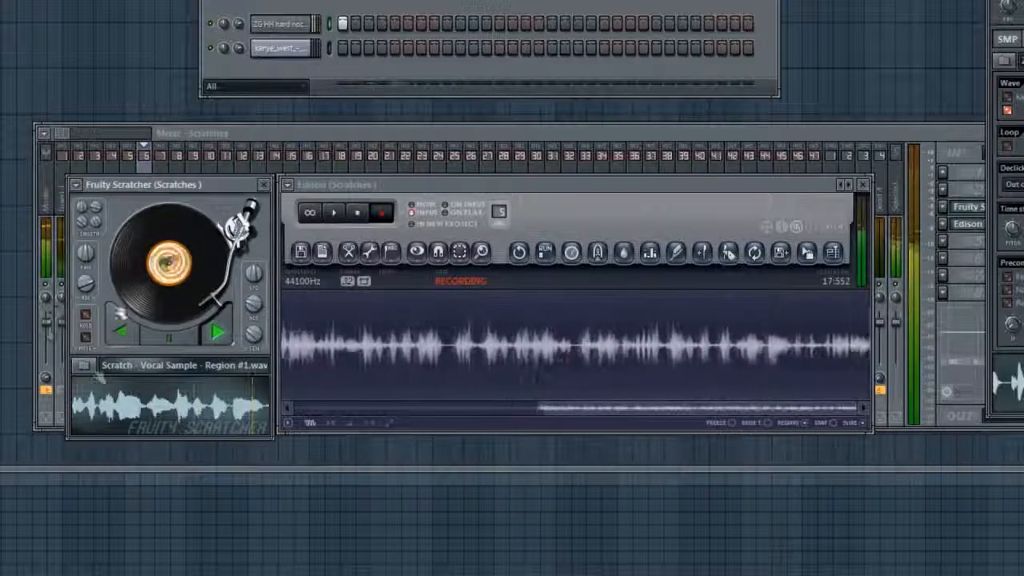
drag(142, 306, 161, 371)
drag(156, 243, 163, 210)
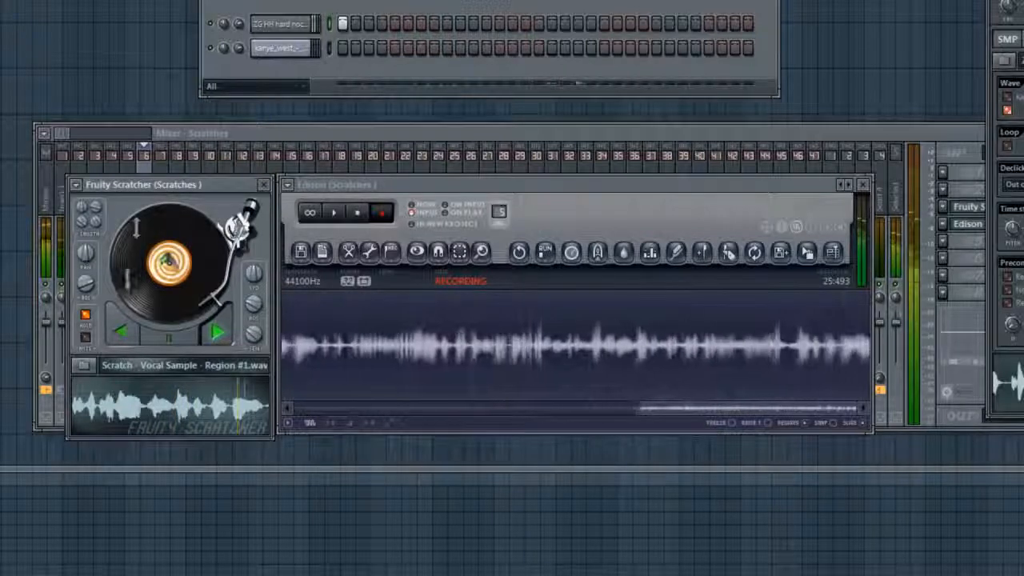
drag(123, 210, 163, 320)
click(171, 341)
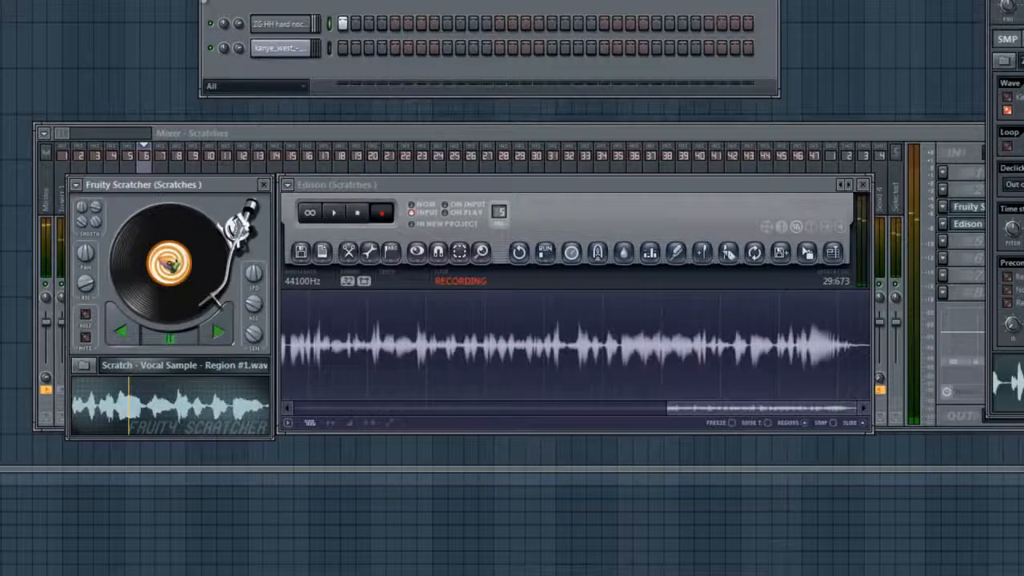
click(357, 212)
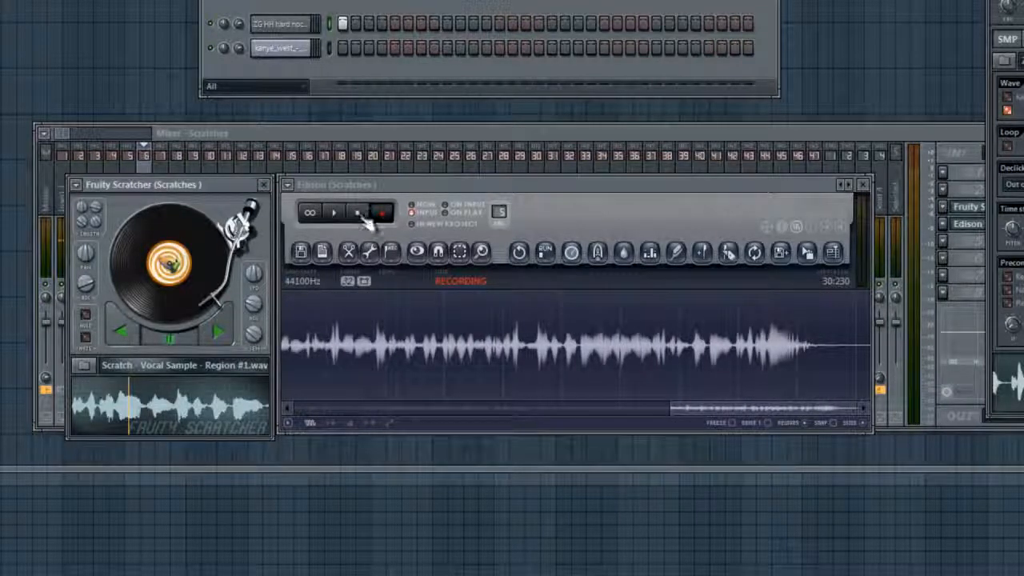
click(357, 212)
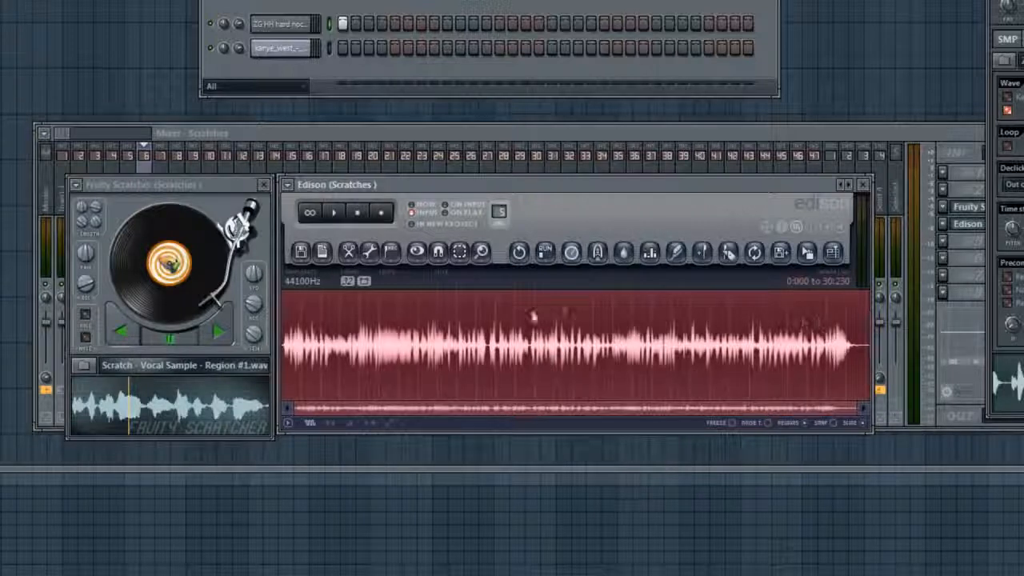
Save the Edison recording as ScratchFINISHED in wave format in the Tutorial folder.
click(301, 255)
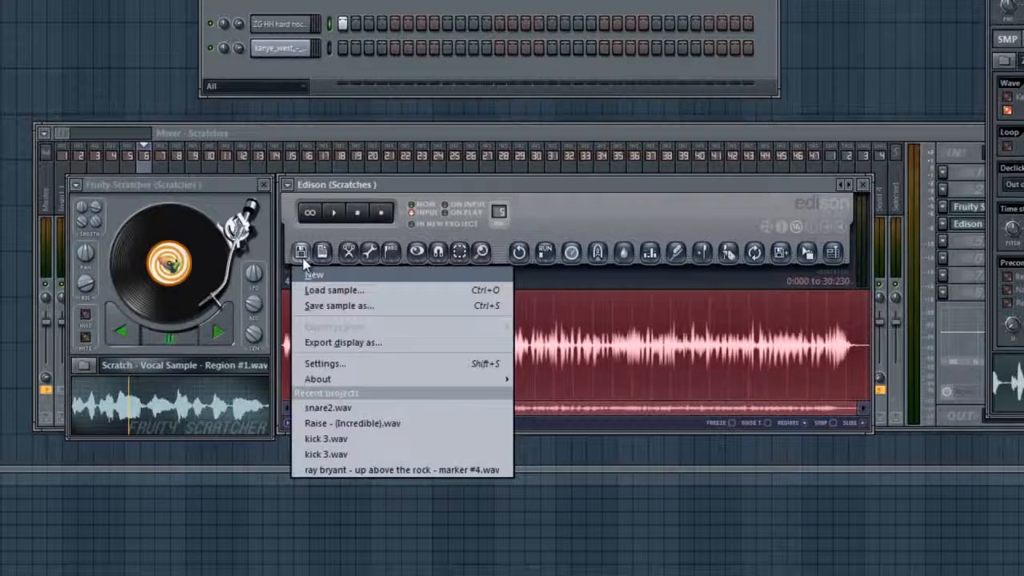
click(347, 309)
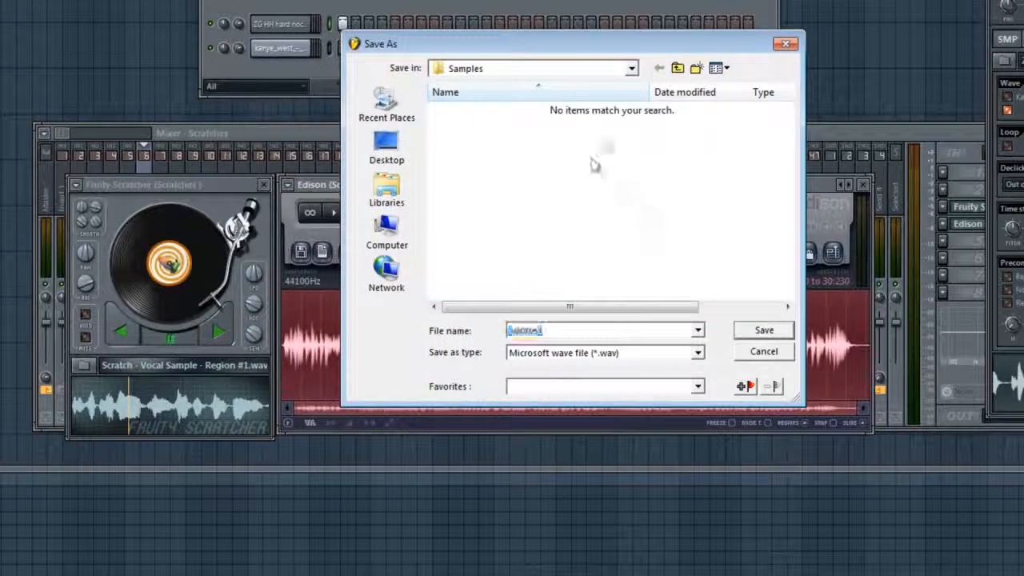
click(678, 68)
click(678, 68)
click(677, 68)
click(678, 68)
click(678, 68)
click(677, 68)
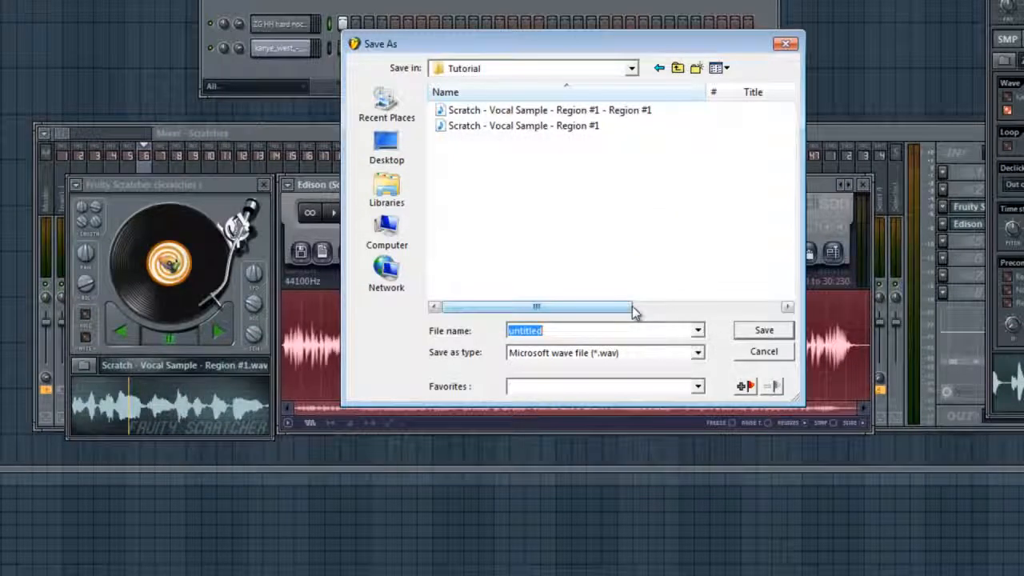
text(S)
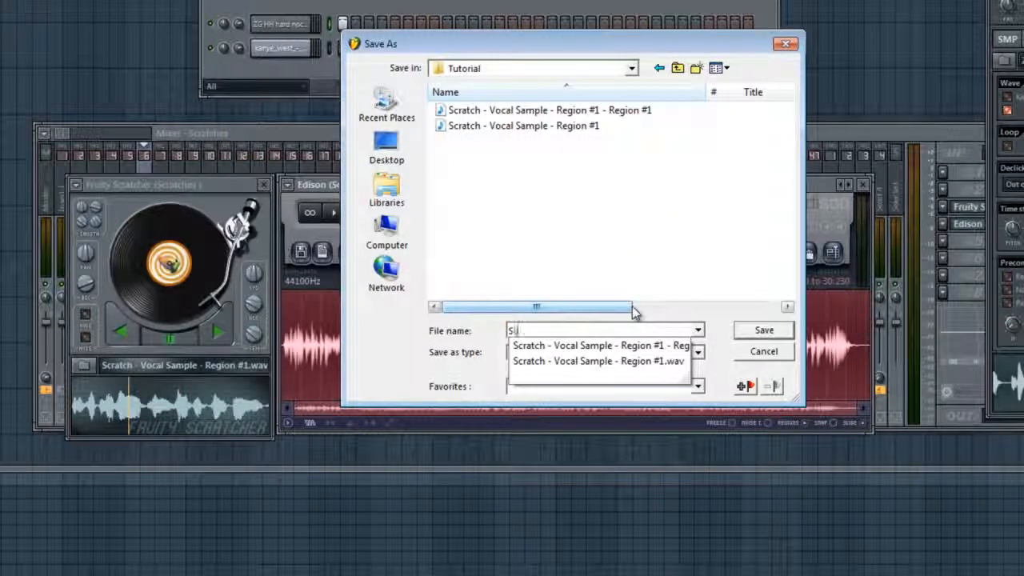
text(cratchFINISHED)
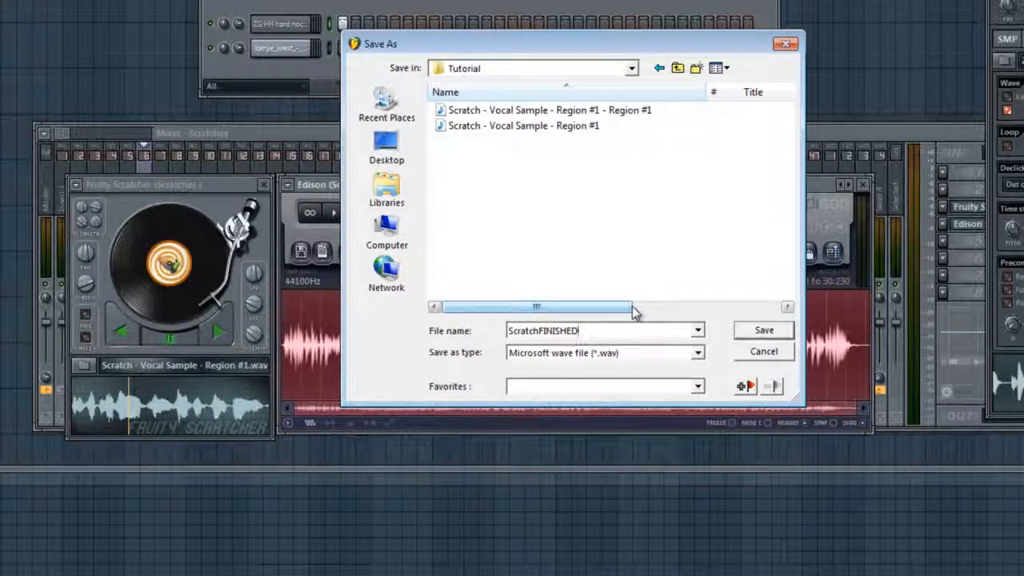
key(Return)
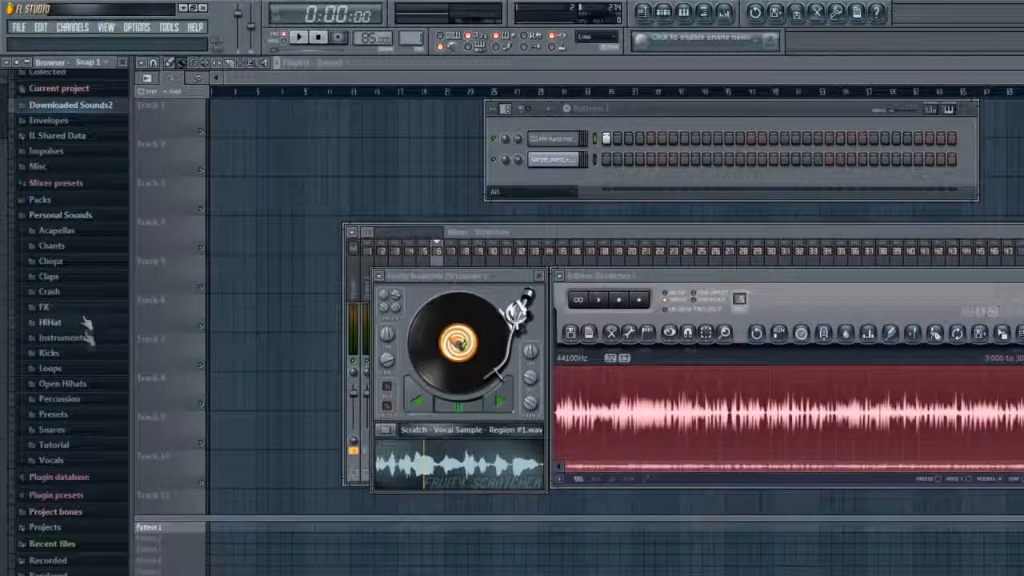
Place ScratchFINISHED from the Tutorial folder on playlist Track 1, starting at about bar 8.
click(70, 445)
drag(72, 487, 320, 120)
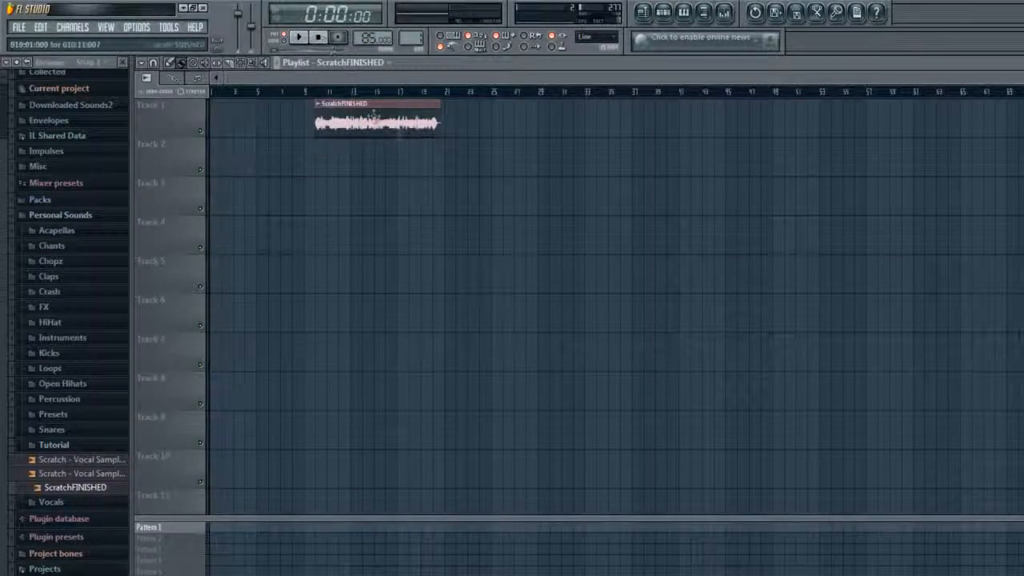
drag(404, 120, 381, 119)
Show all channels in the step sequencer and paint Pattern 1 across the playlist from bar 1 to about bar 17.
click(663, 11)
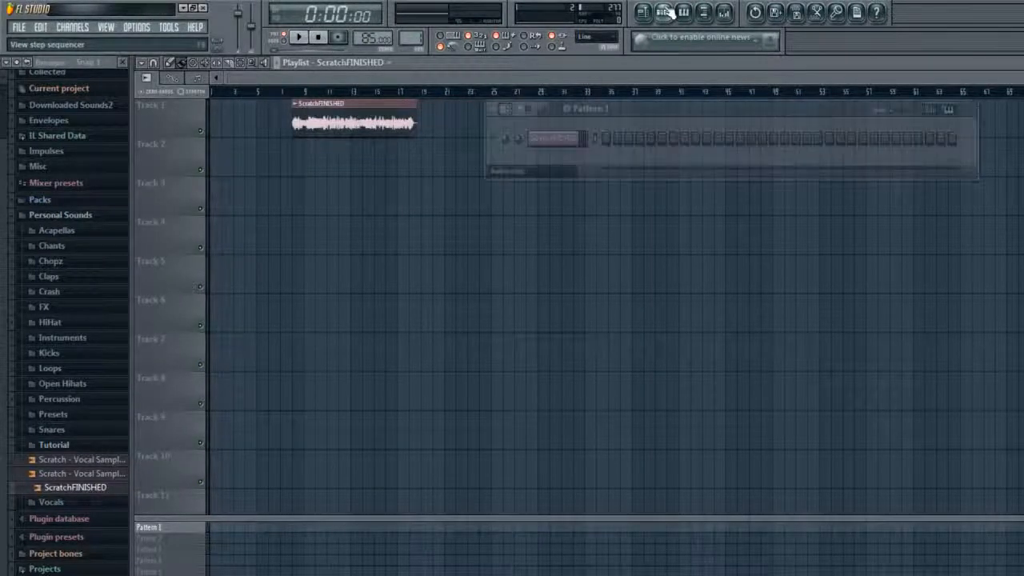
click(534, 172)
click(526, 188)
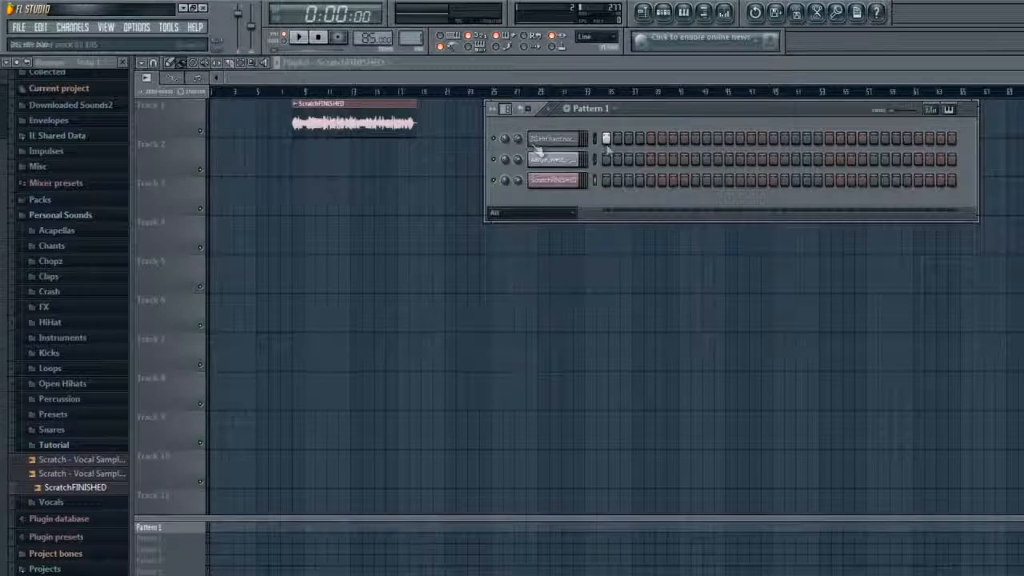
drag(213, 529, 370, 530)
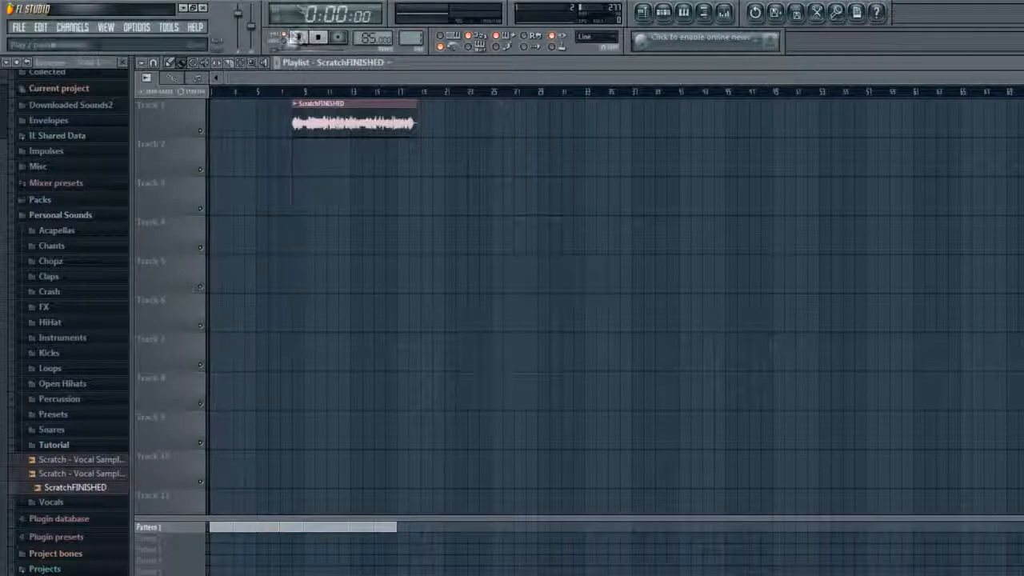
Close the browser and move the ScratchFINISHED clip to the start of bar 1 on Track 1.
click(122, 63)
scroll(227, 252, up, 5)
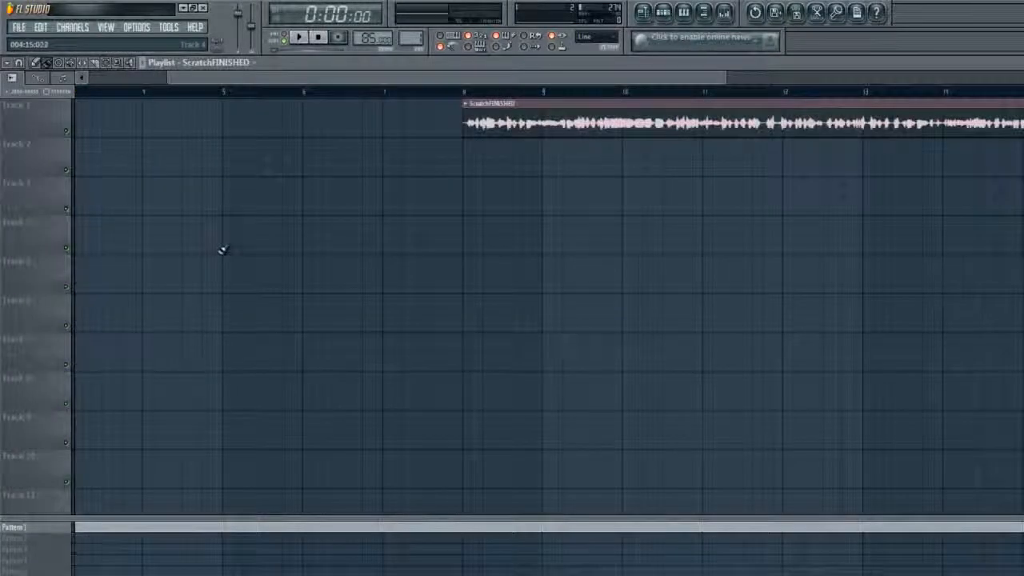
drag(224, 249, 669, 273)
drag(785, 119, 217, 113)
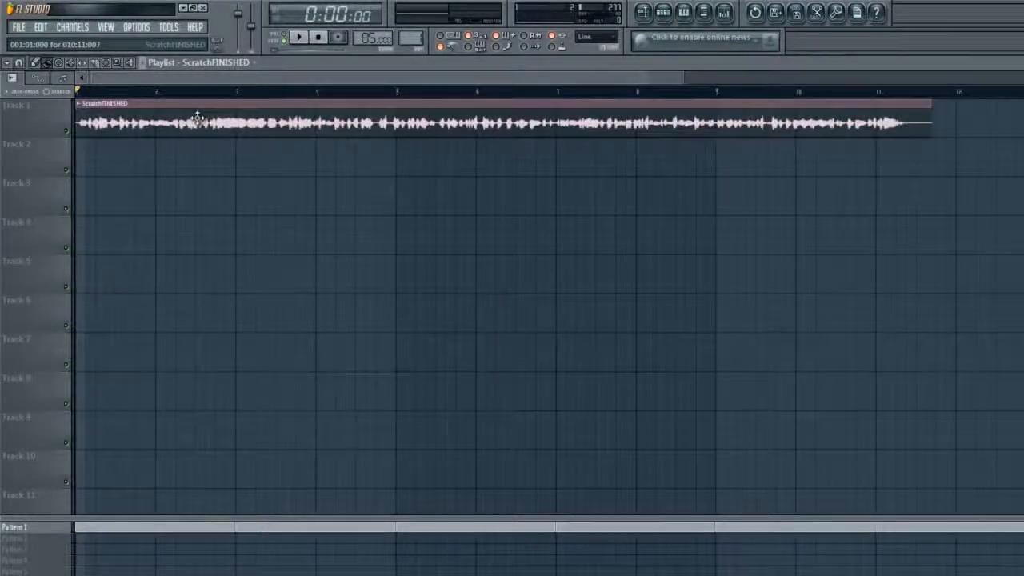
scroll(97, 188, up, 2)
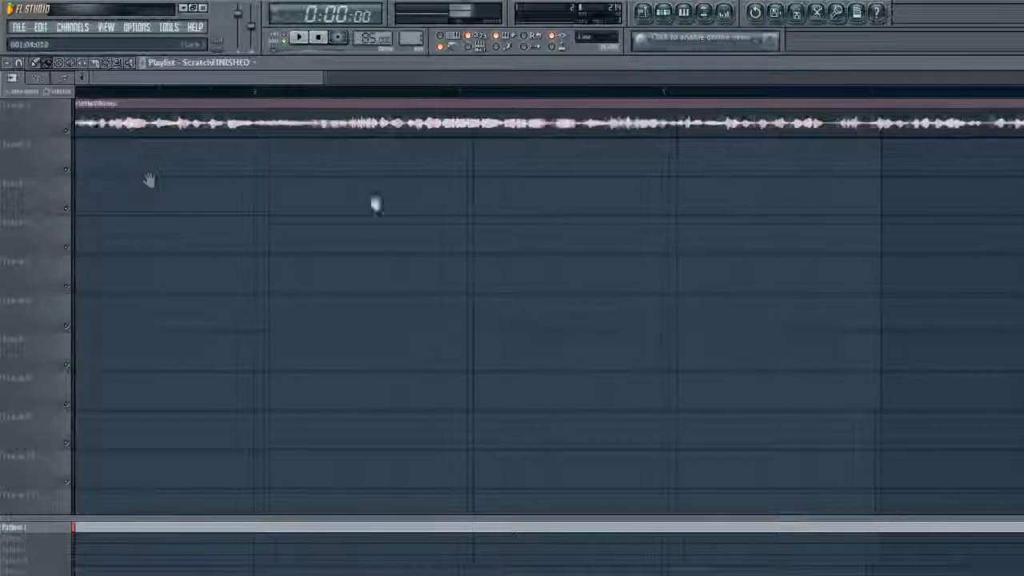
Convert the ZG HH hard nock channel's step into a long C5 note in the piano roll.
click(683, 13)
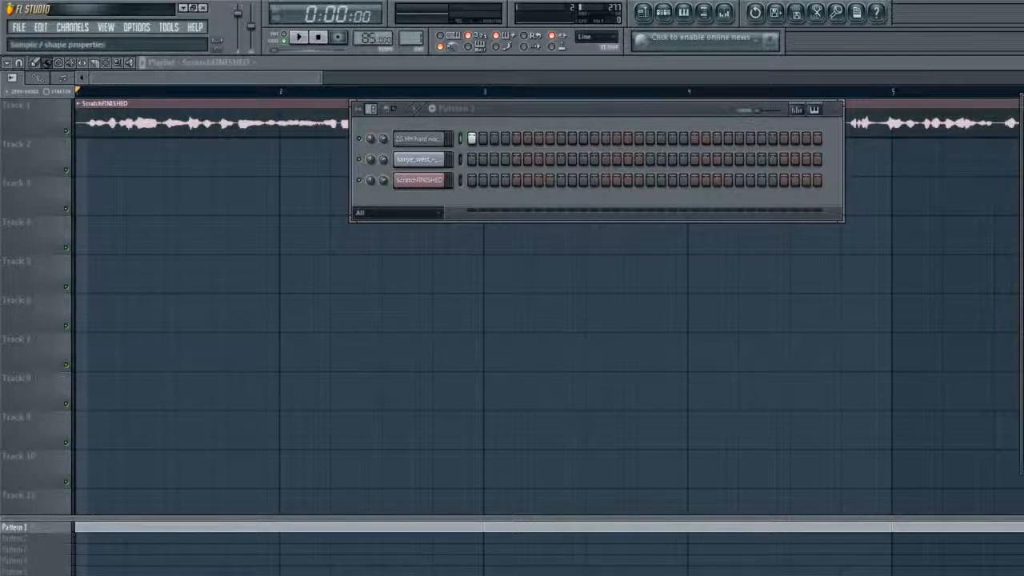
right_click(443, 146)
click(503, 140)
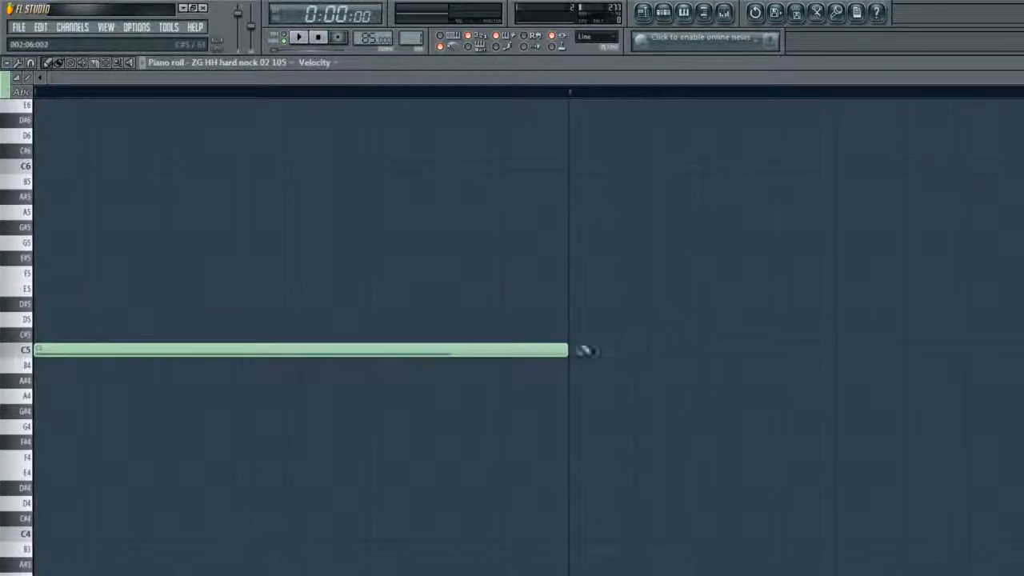
click(1018, 63)
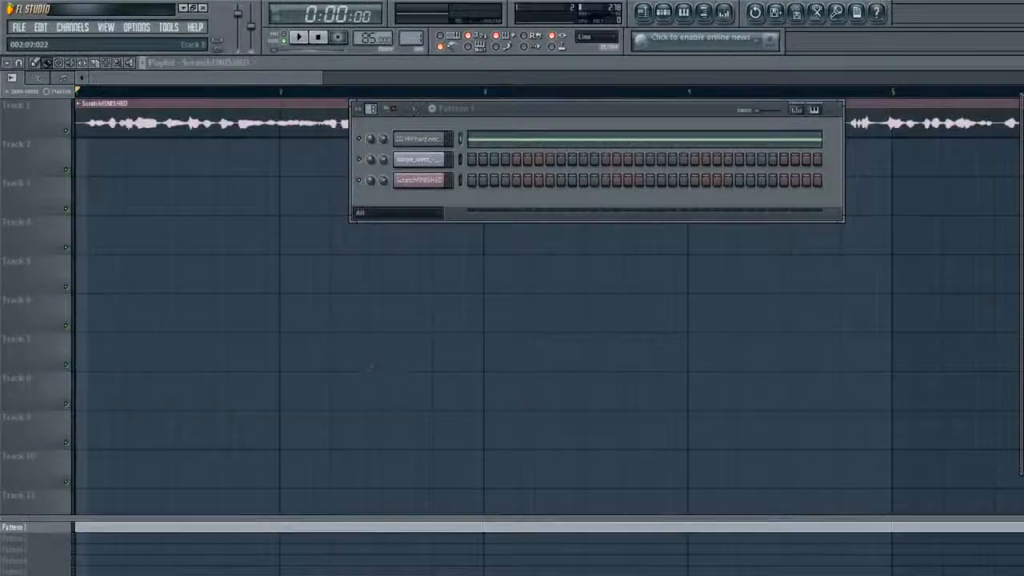
key(F6)
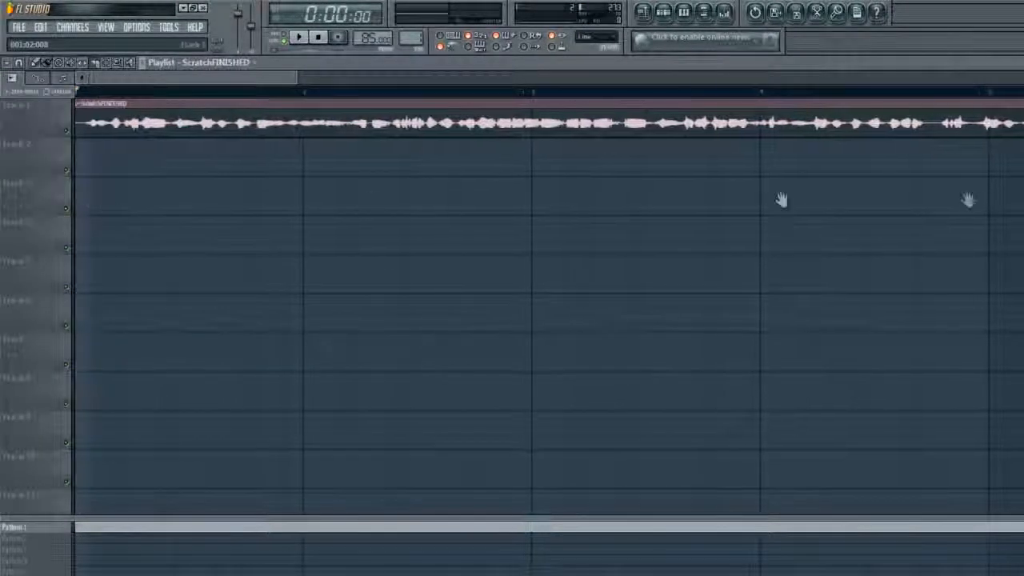
Cut off the start of the ScratchFINISHED clip, shift the rest to 001:01:014 and play it with the loop.
scroll(93, 153, up, 5)
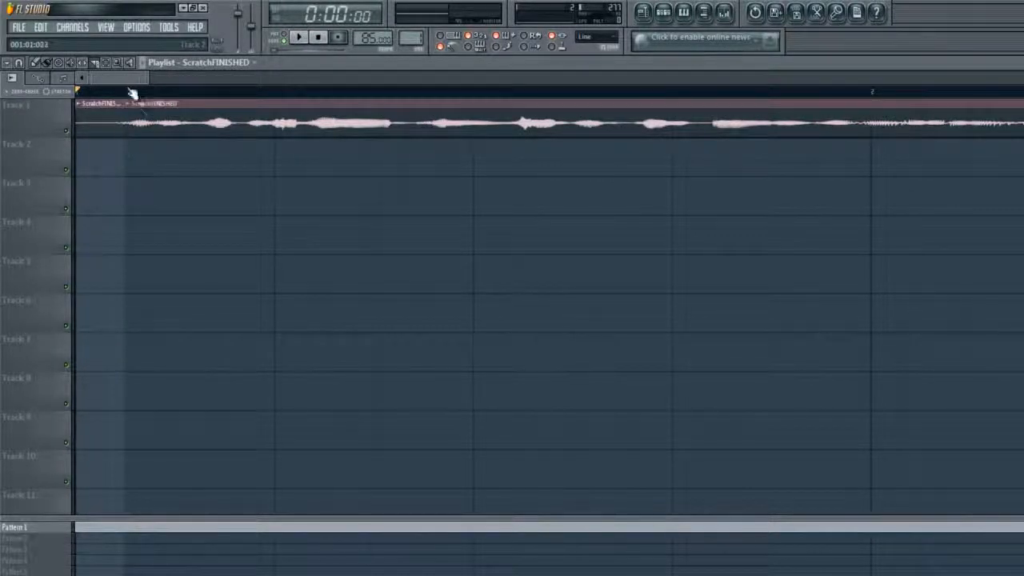
right_click(99, 131)
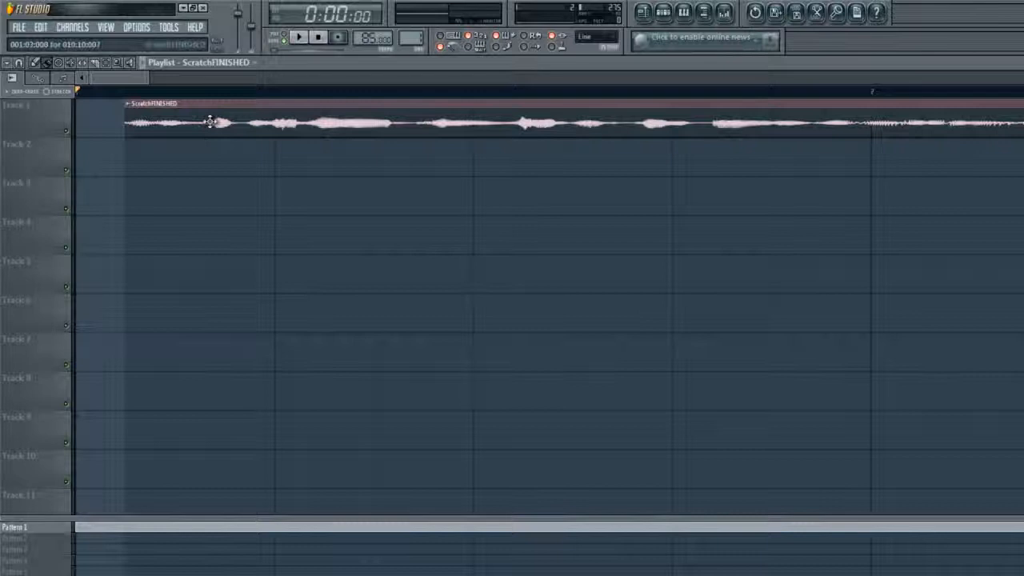
drag(240, 122, 219, 125)
key(space)
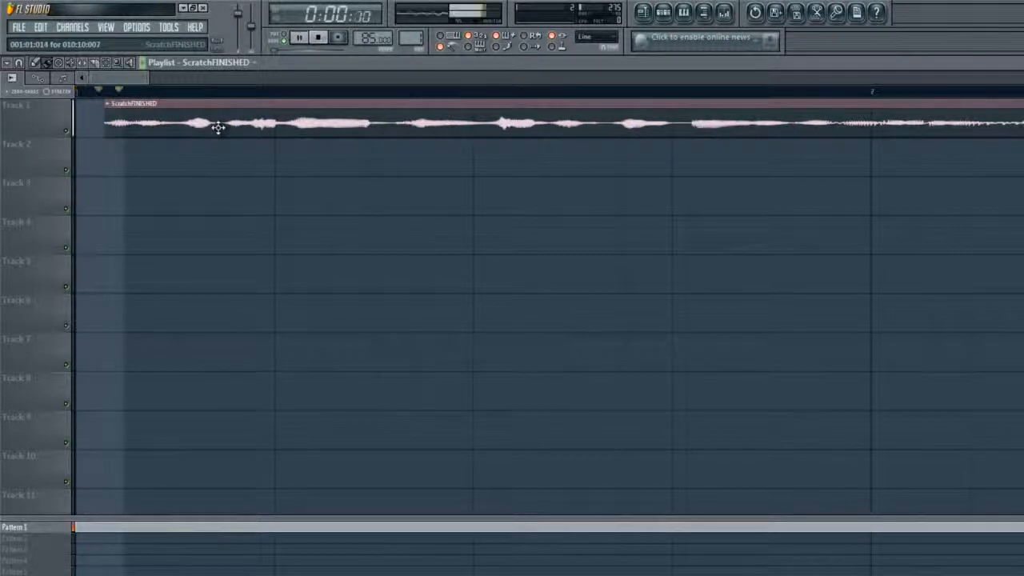
Stop playback and delete the section of ScratchFINISHED that follows the middle of bar 2.
scroll(710, 284, down, 2)
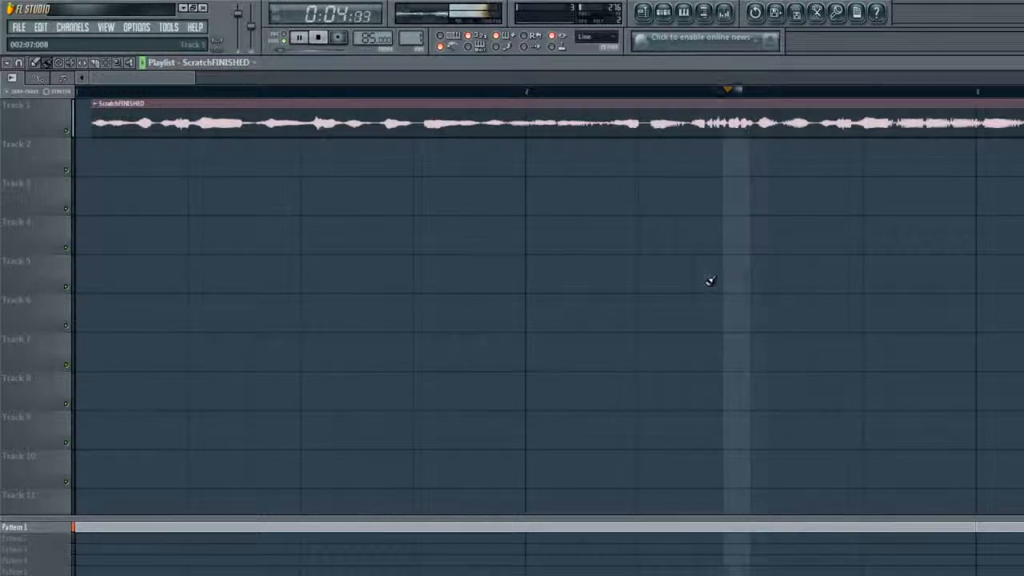
key(space)
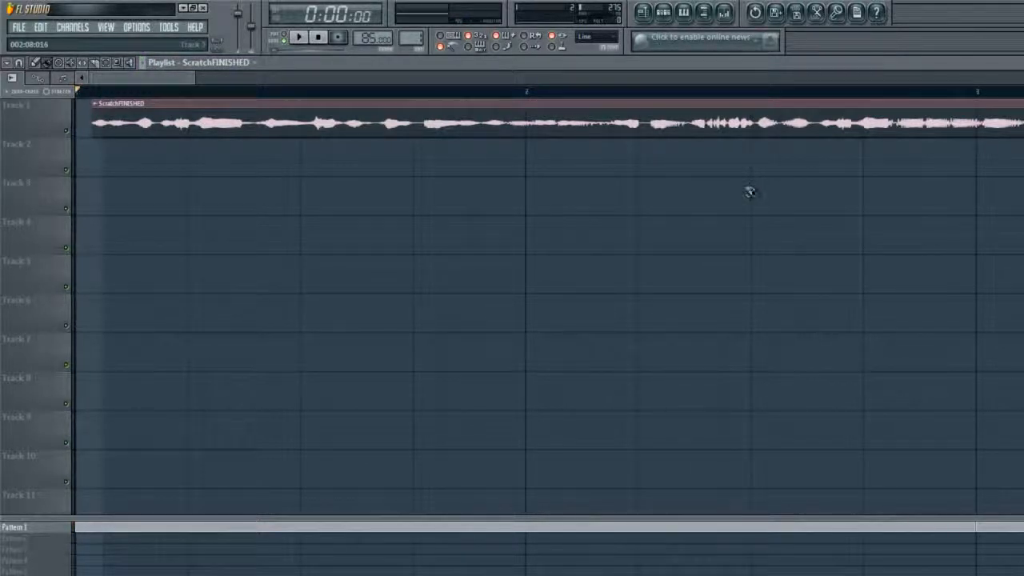
right_click(780, 128)
Play the trimmed clip from near its beginning and slice ScratchFINISHED at the 0:00:35 marker.
key(space)
key(space)
key(space)
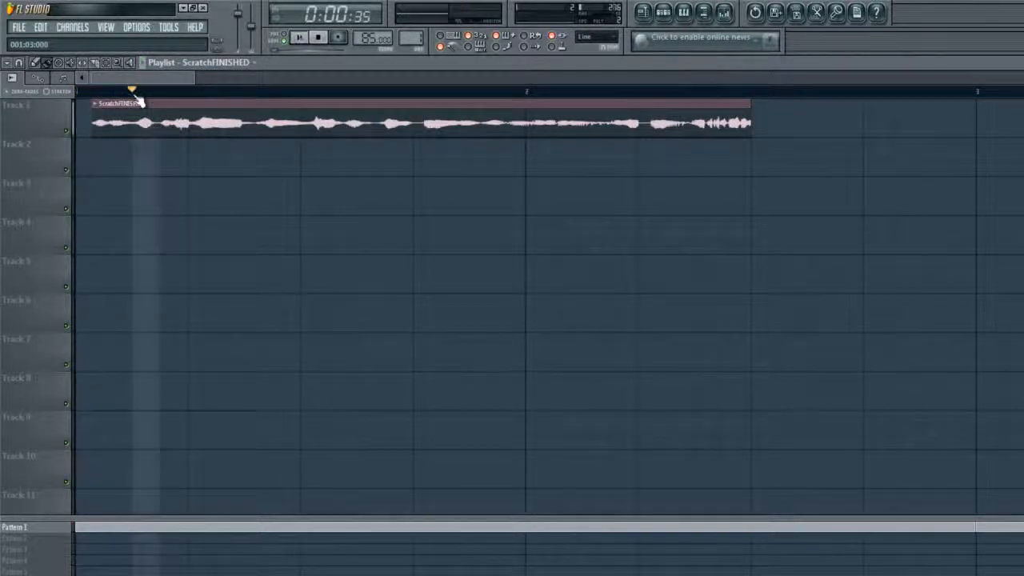
scroll(134, 151, up, 2)
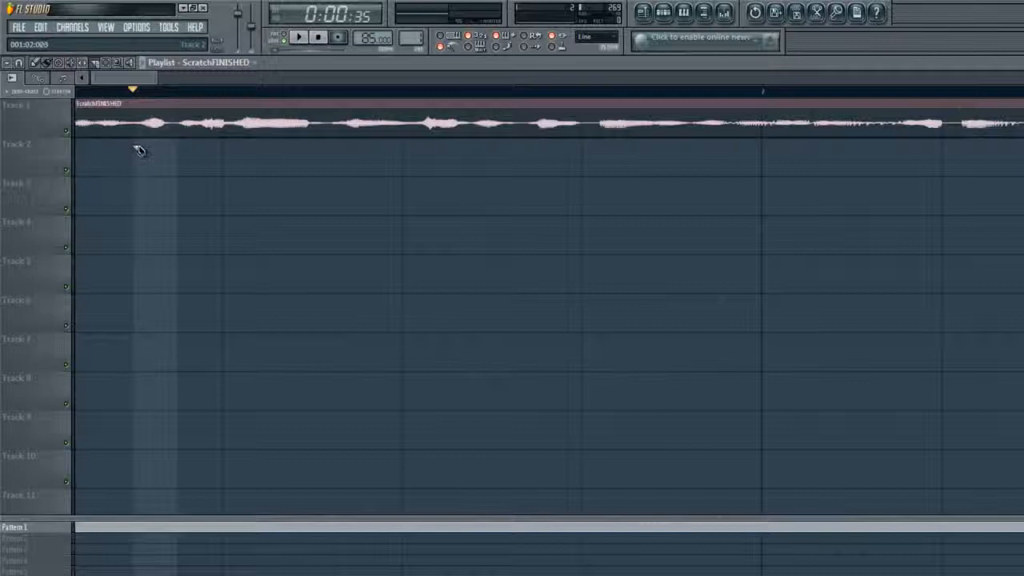
scroll(168, 171, down, 2)
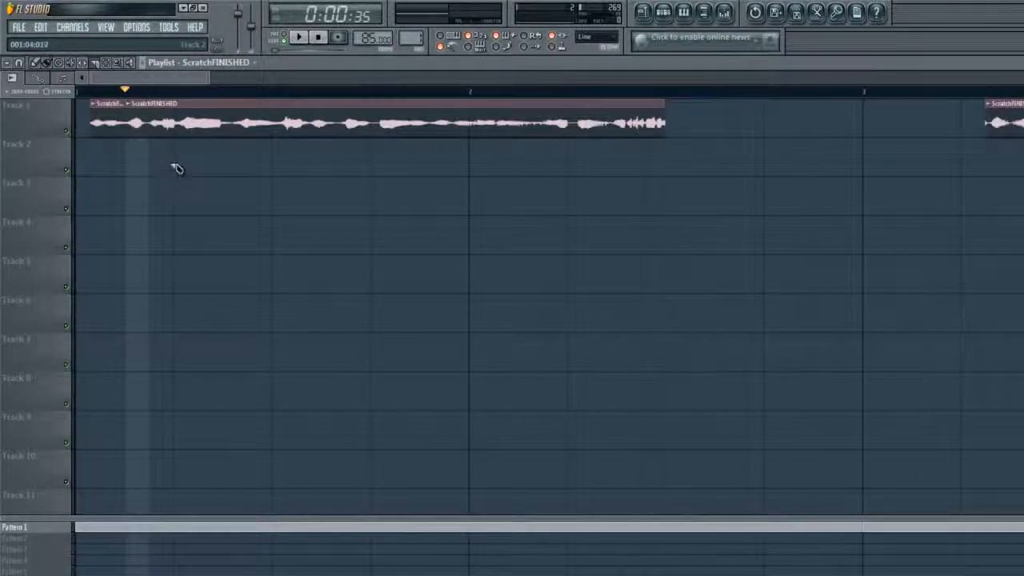
Place a copy of the ScratchFINISHED phrase directly after the first one around the middle of bar 2 and play both from the start.
click(664, 112)
key(space)
click(317, 38)
key(space)
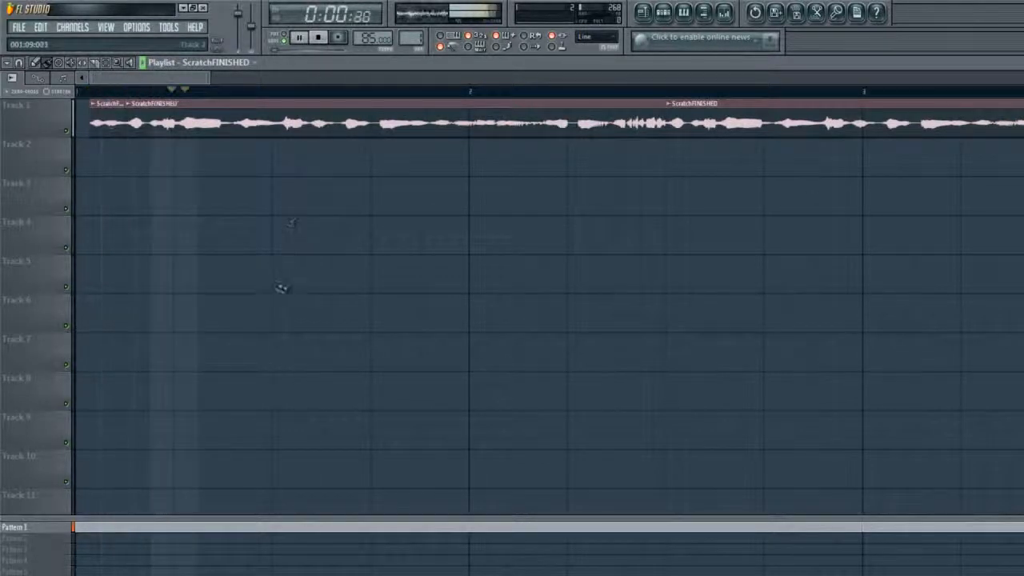
scroll(281, 286, down, 1)
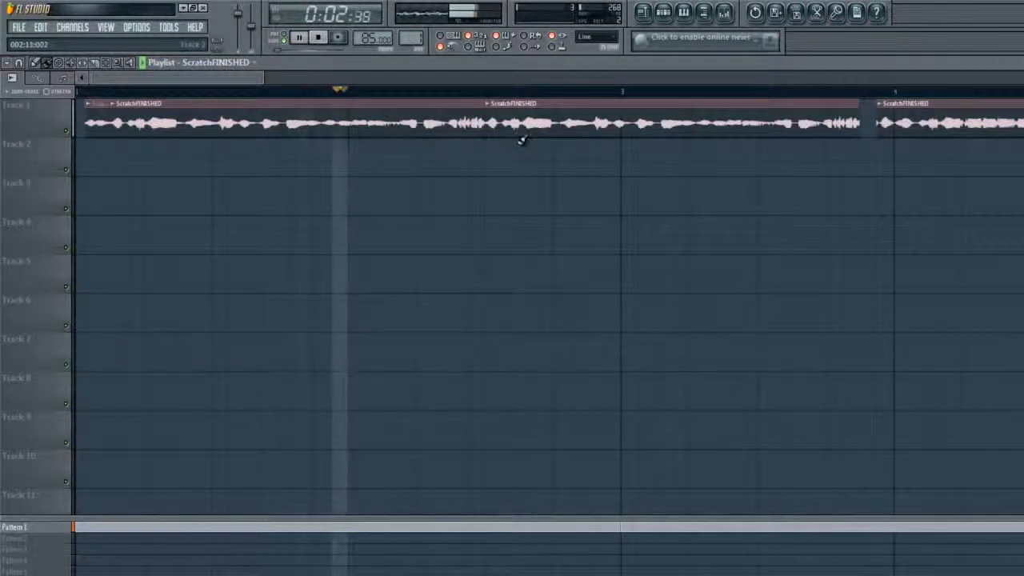
key(space)
Try moving the second ScratchFINISHED clip earlier to 002:06:019, over the first phrase's closing scratches, and play the transition.
scroll(503, 141, up, 3)
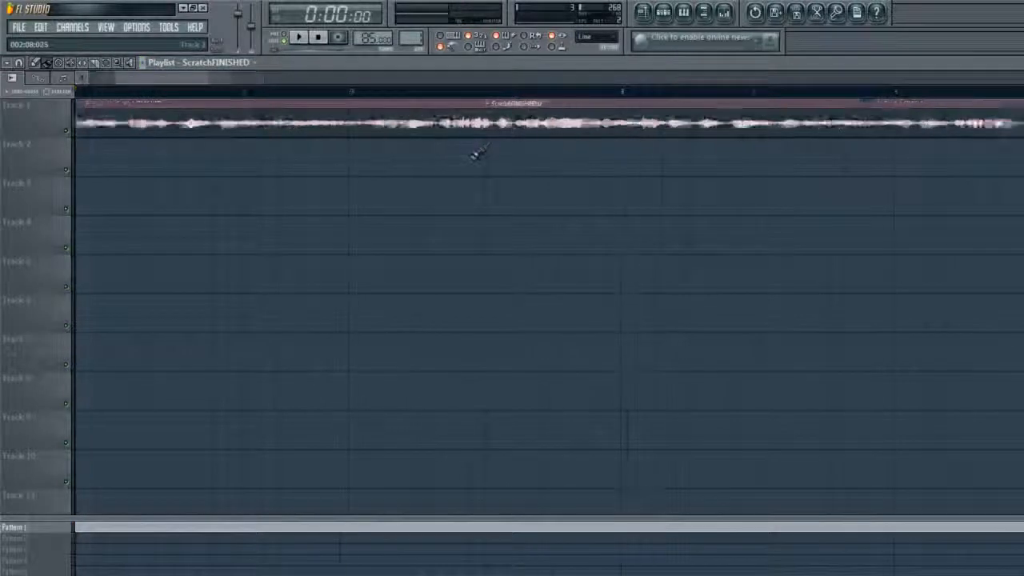
drag(509, 103, 408, 113)
drag(562, 117, 473, 128)
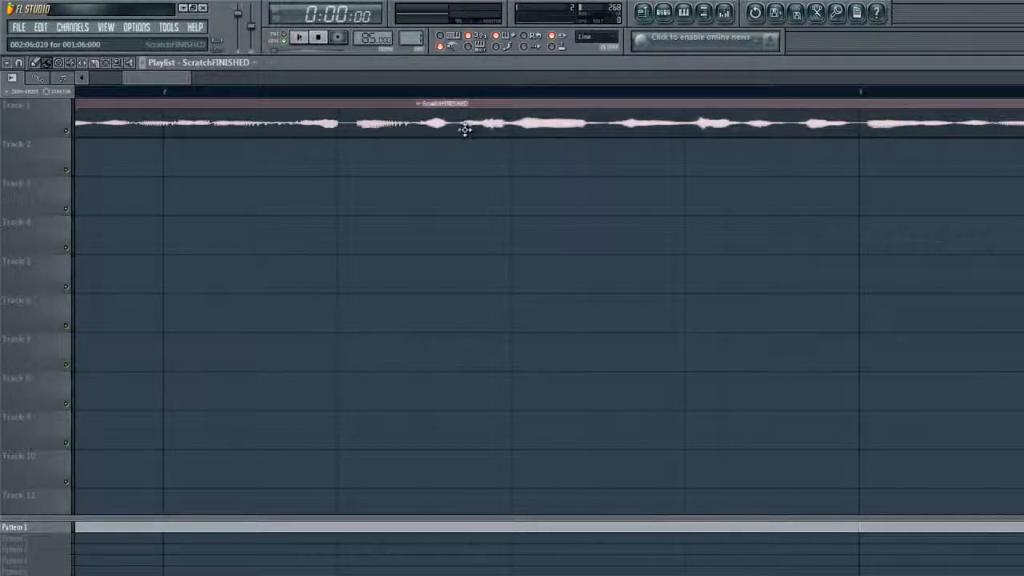
key(space)
scroll(372, 184, down, 3)
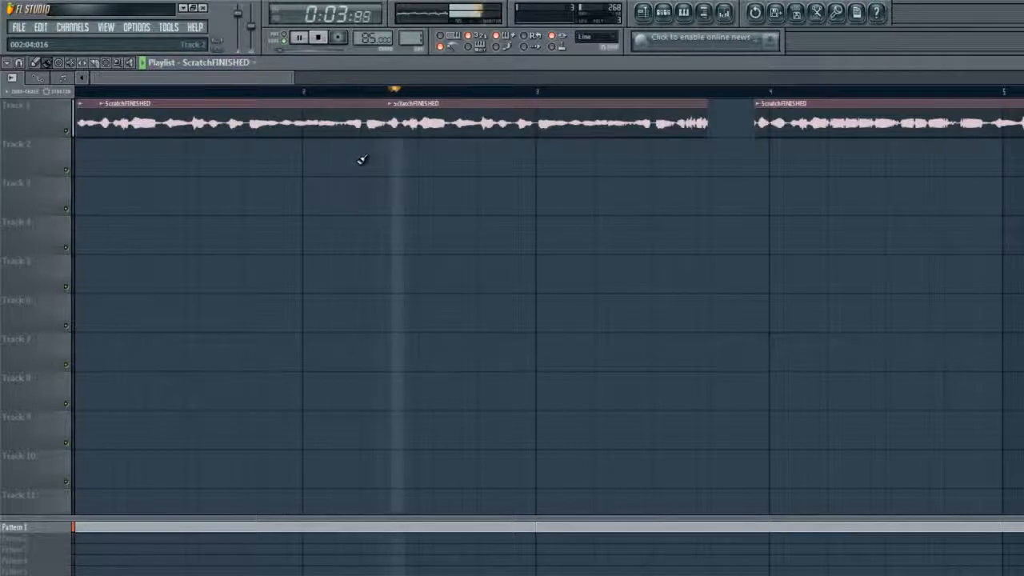
key(space)
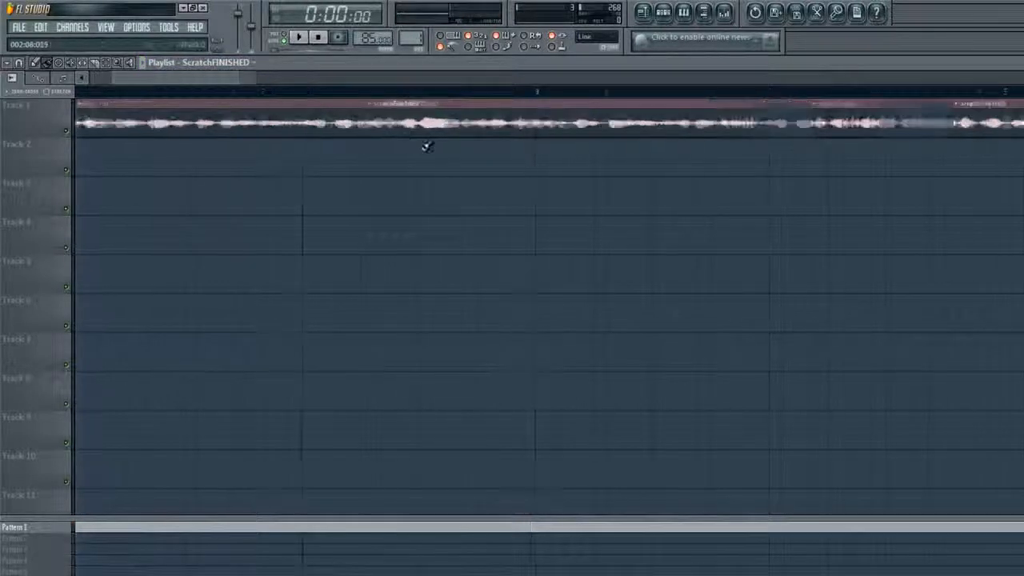
Shift the second ScratchFINISHED clip later so it starts right behind the first phrase's closing scratches, near the middle of bar 2.
scroll(427, 147, up, 2)
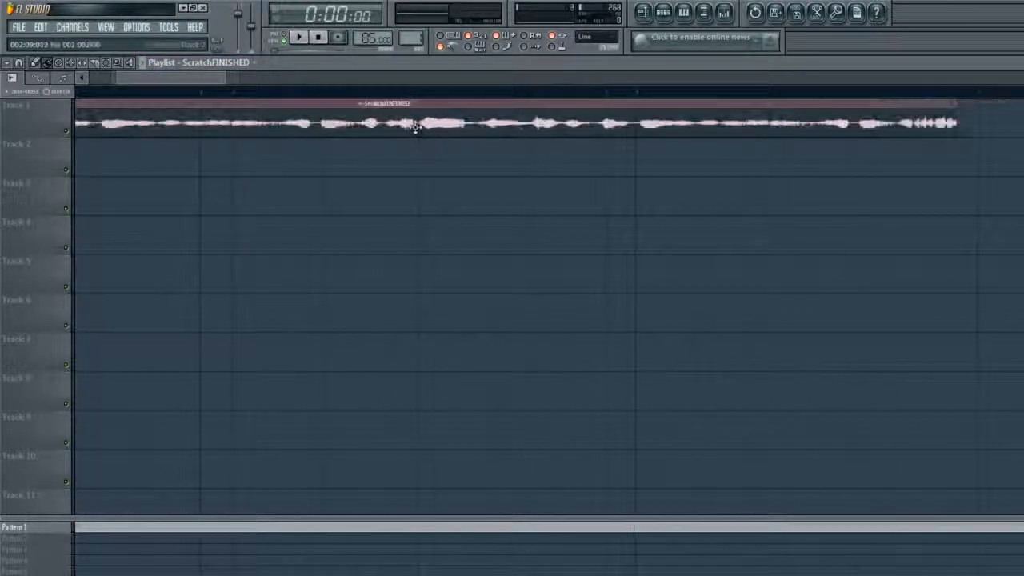
drag(416, 129, 468, 129)
scroll(390, 128, down, 2)
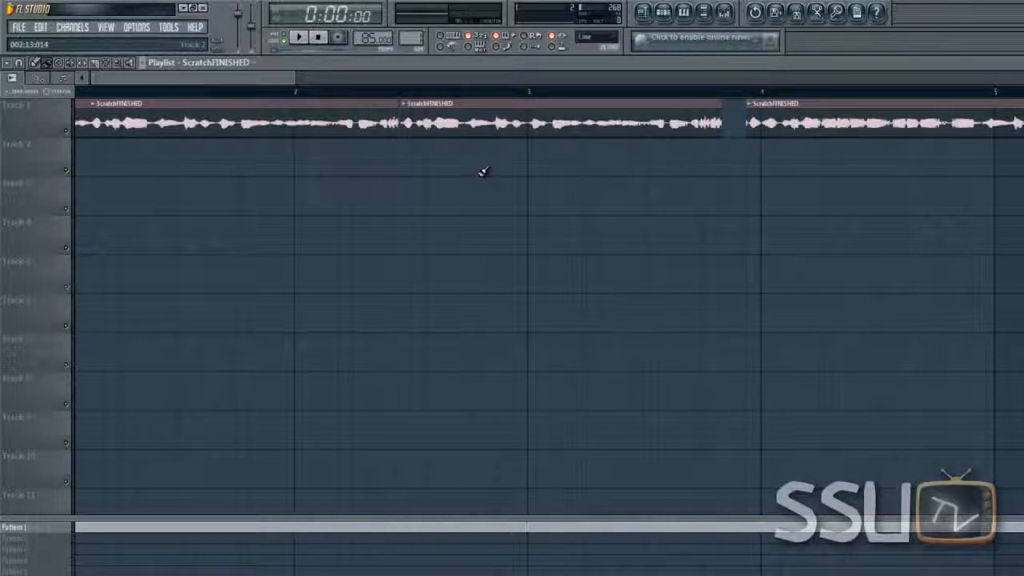
Show the whole clip arrangement, open the mixer on the Scratches track and bring up the step sequencer.
scroll(649, 213, down, 5)
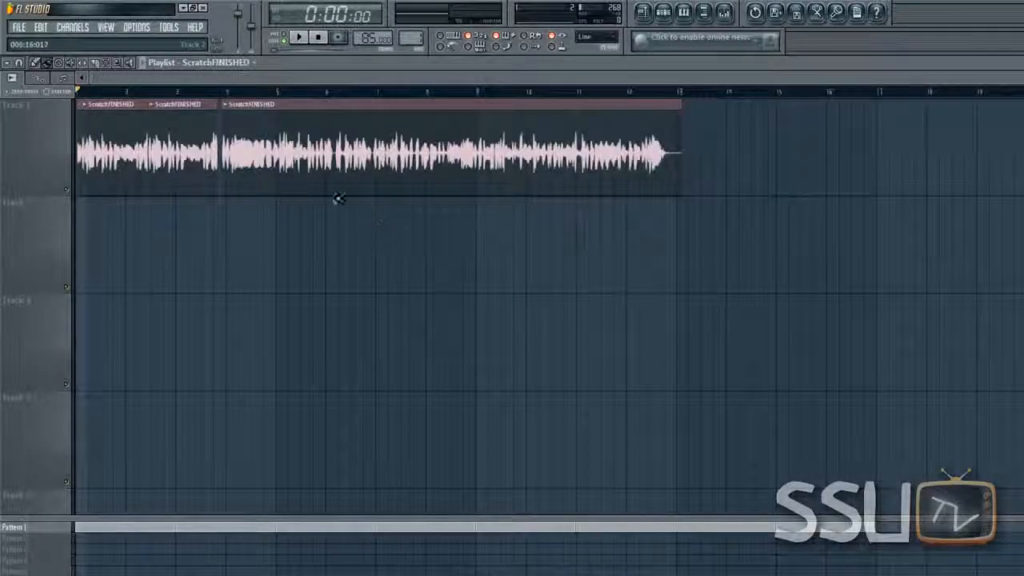
scroll(301, 291, down, 2)
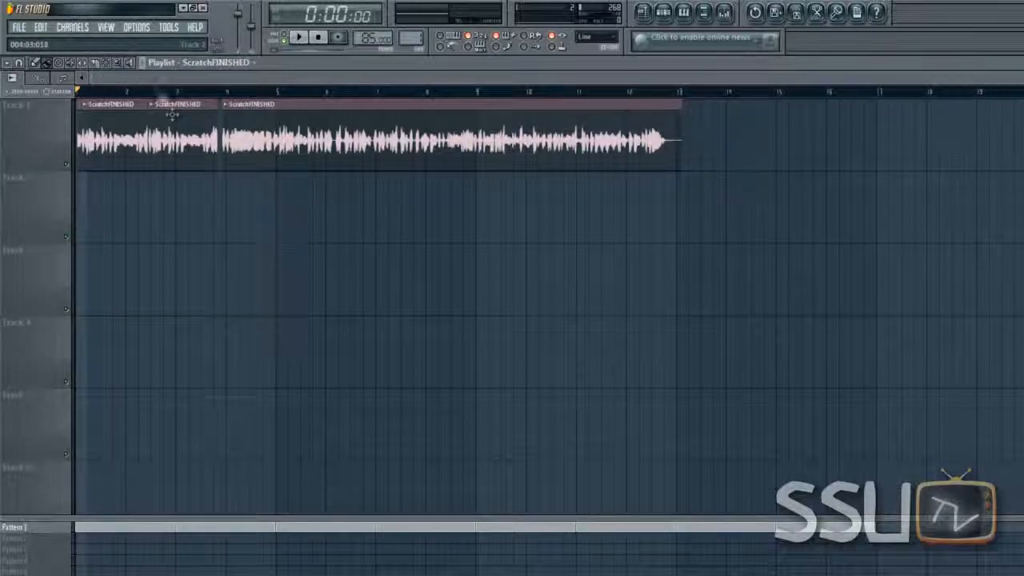
click(723, 12)
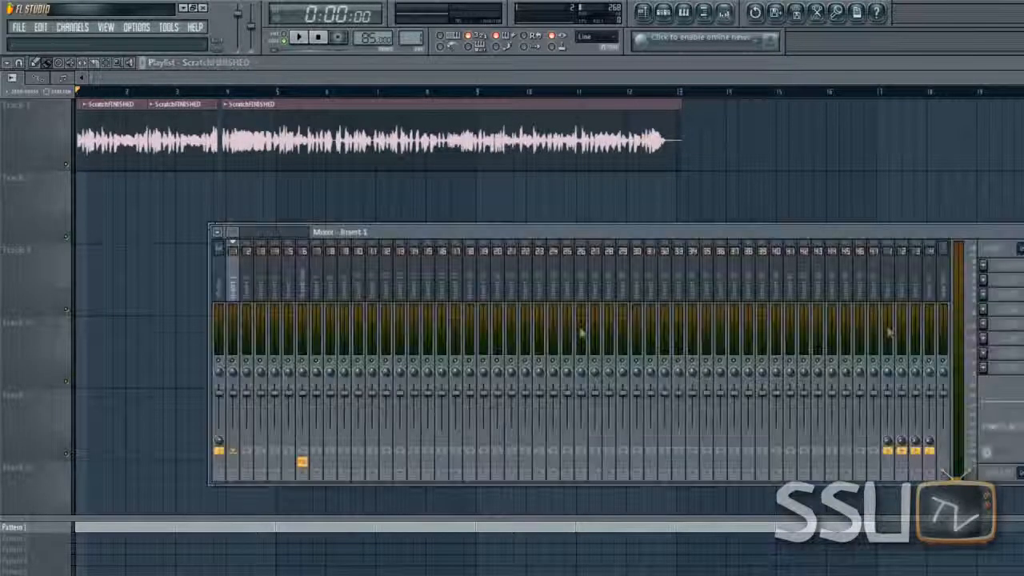
click(308, 279)
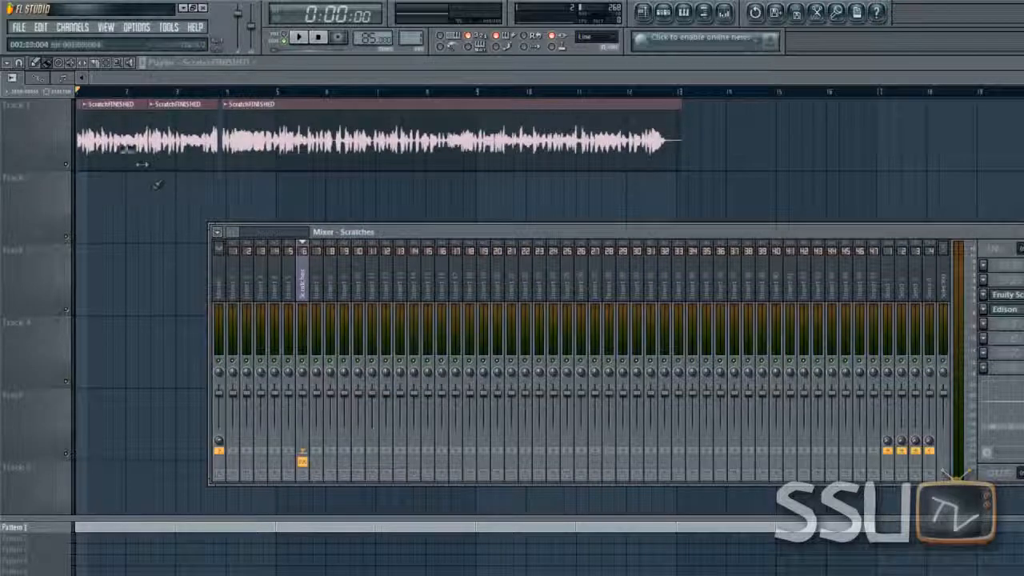
click(663, 12)
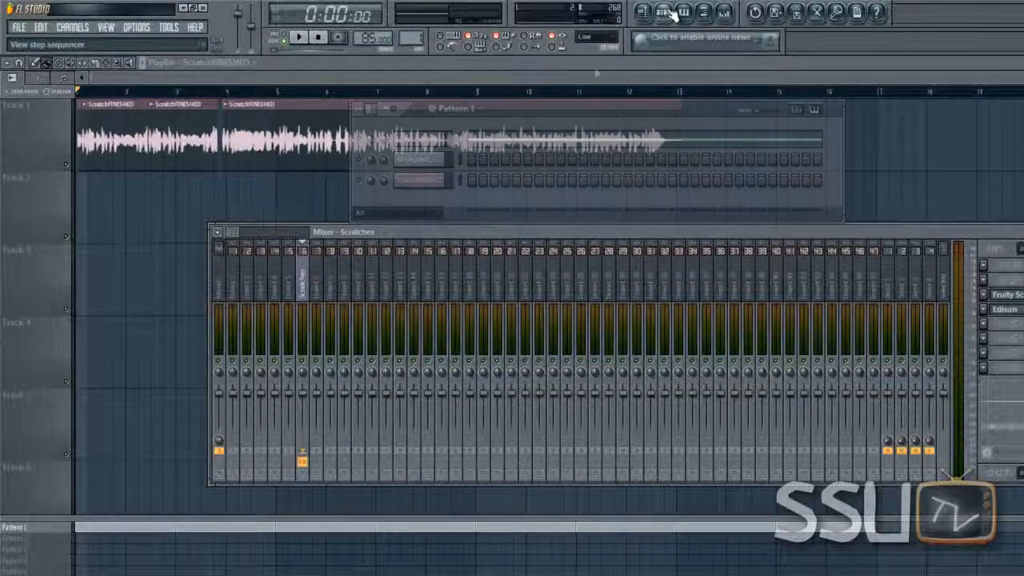